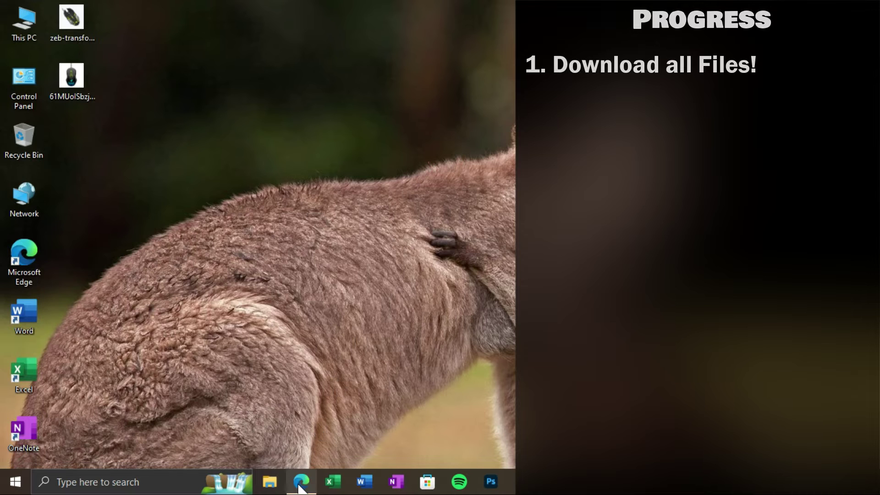
# Step: Download the Dragon Ball Z Theme - PosInTech.rar archive from Google Drive despite the virus scan warning and close both Drive pages
pyautogui.click(264, 18)
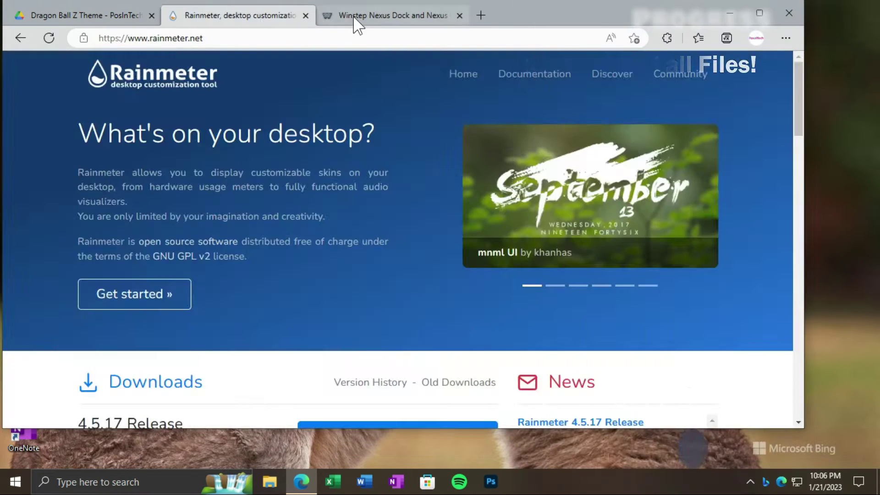
pyautogui.click(354, 19)
pyautogui.click(121, 19)
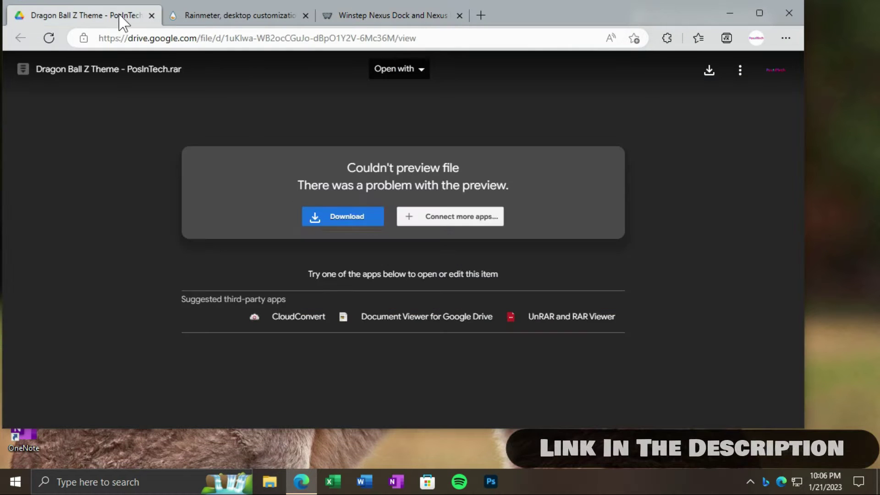
pyautogui.click(326, 220)
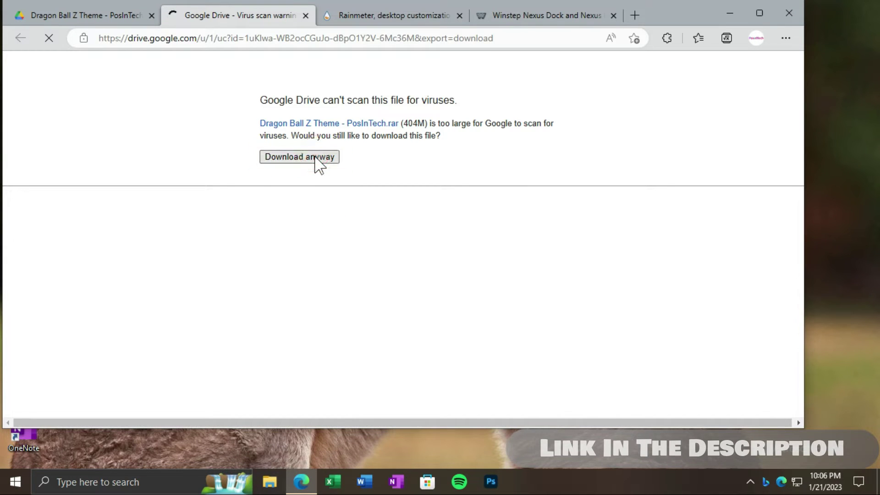
pyautogui.click(318, 160)
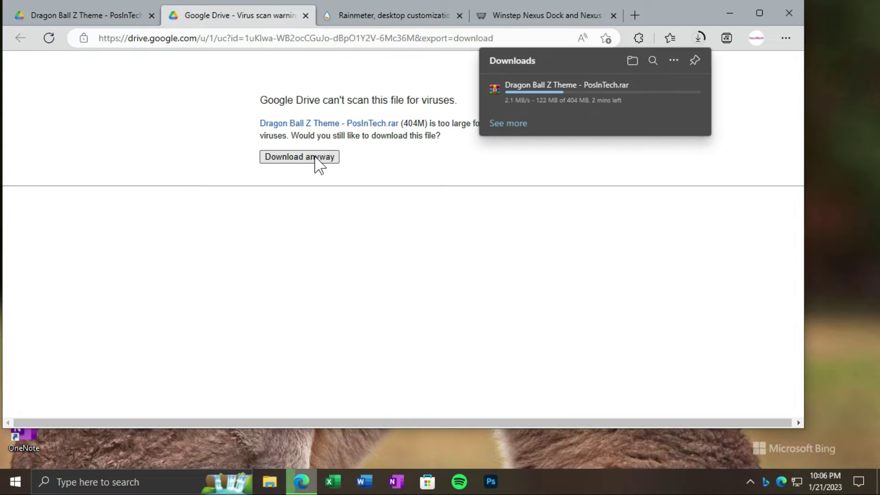
pyautogui.click(248, 93)
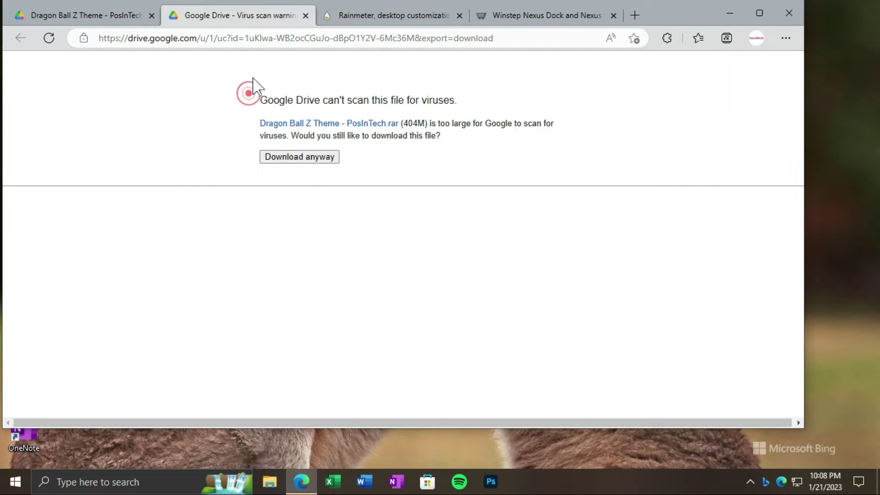
pyautogui.click(152, 15)
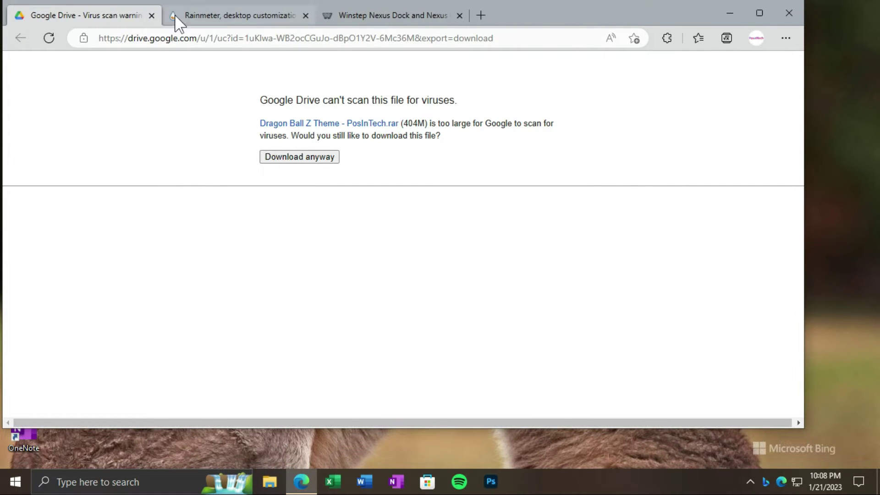
pyautogui.click(153, 15)
# Step: Download the Rainmeter 4.5.17 installer from the Rainmeter website and close its page
pyautogui.scroll(-4, 220, 229)
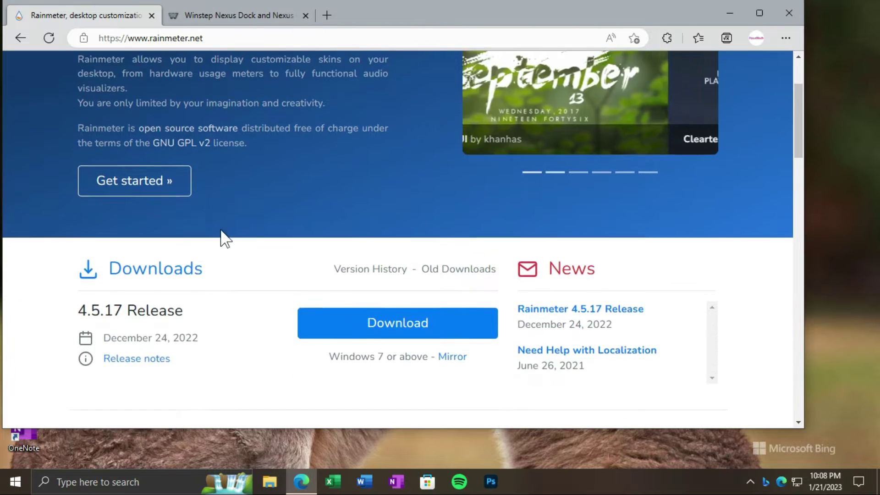
pyautogui.click(401, 268)
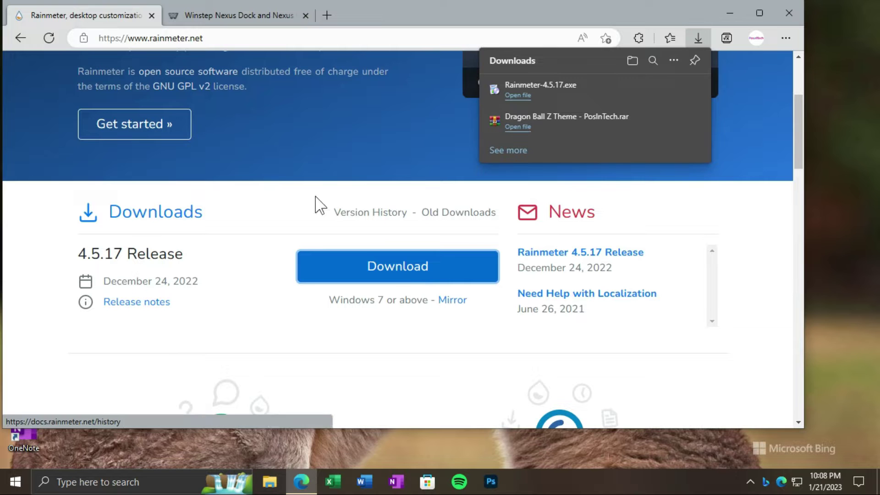
pyautogui.click(151, 16)
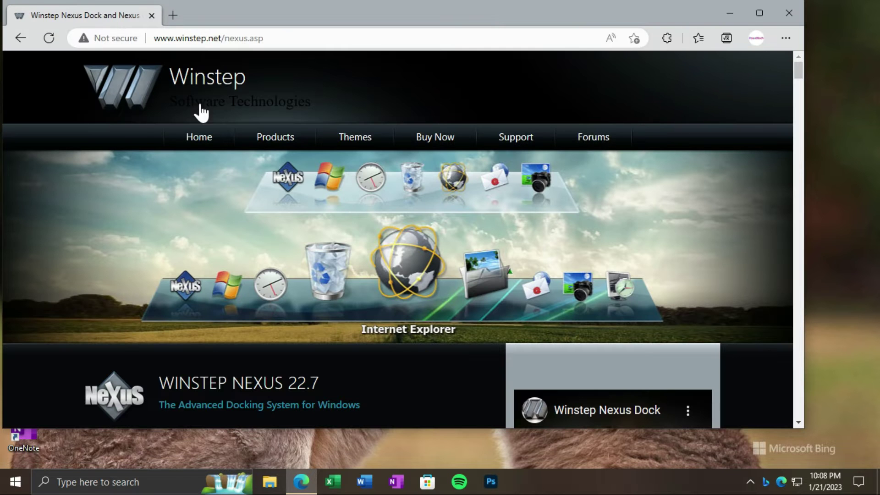
# Step: Download the free Winstep Nexus as nexus.zip into Downloads\Compressed, creating that folder, and close the browser
pyautogui.scroll(-10, 253, 192)
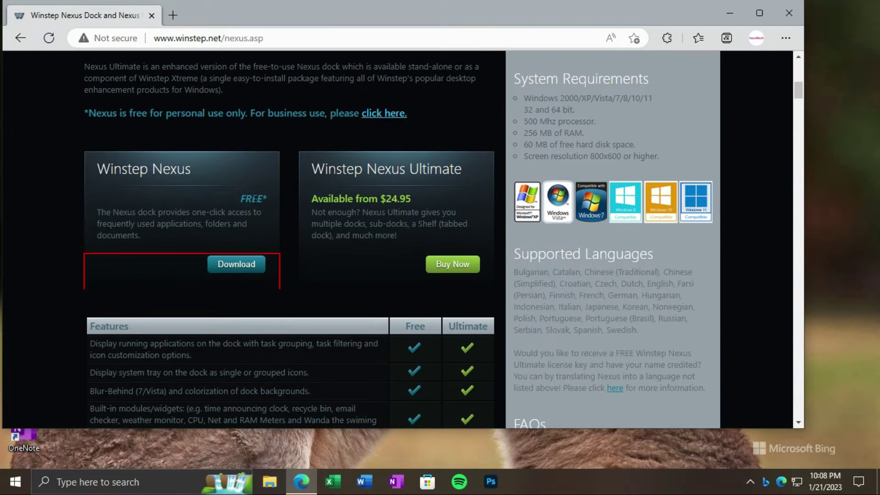
pyautogui.click(237, 269)
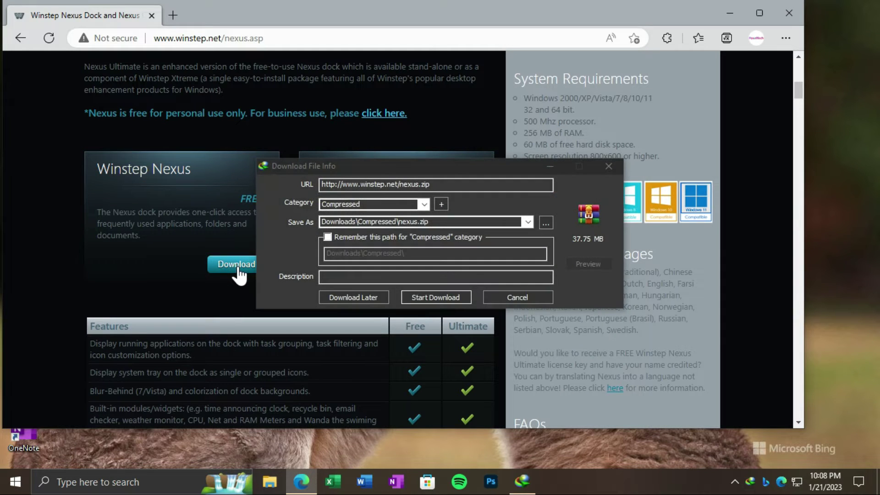
pyautogui.click(428, 298)
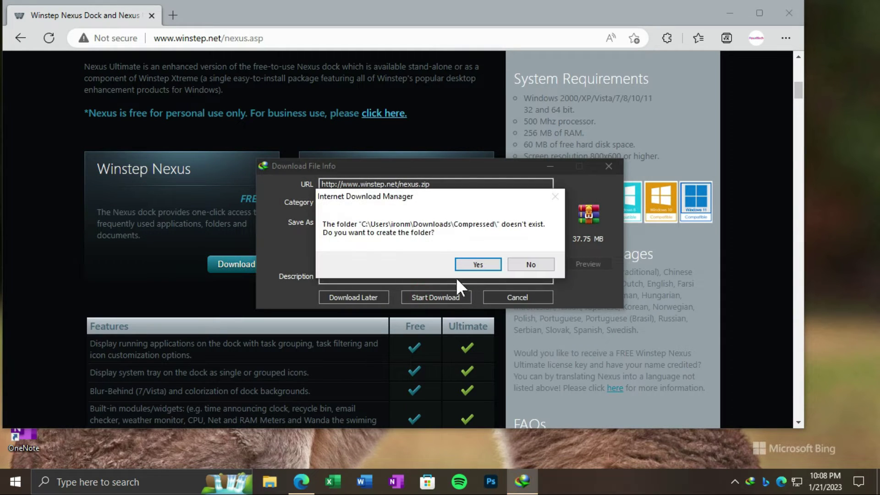
pyautogui.click(480, 268)
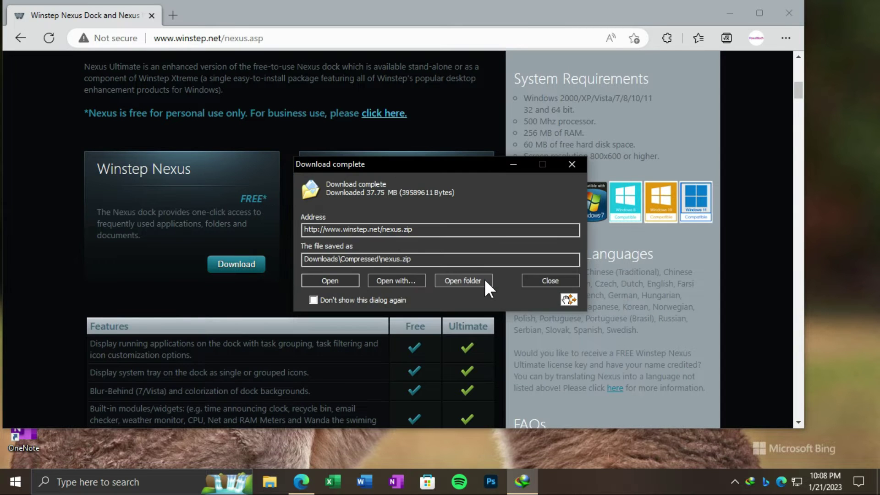
pyautogui.click(550, 281)
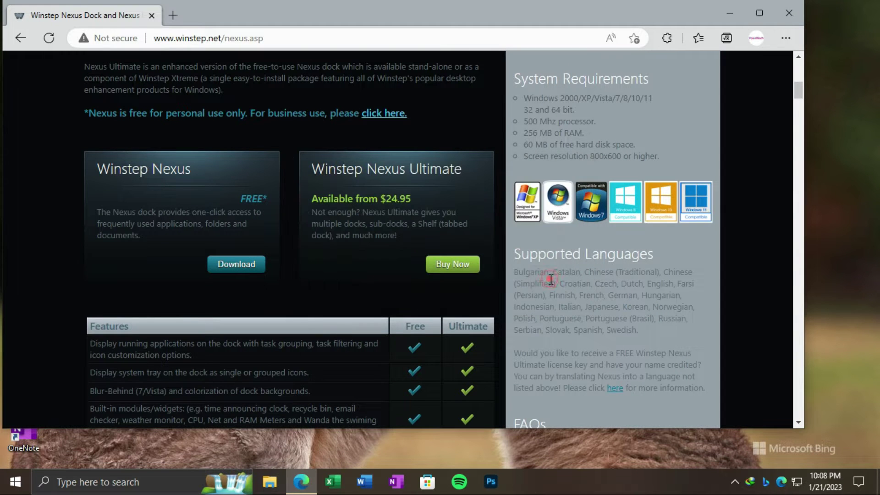
pyautogui.click(789, 14)
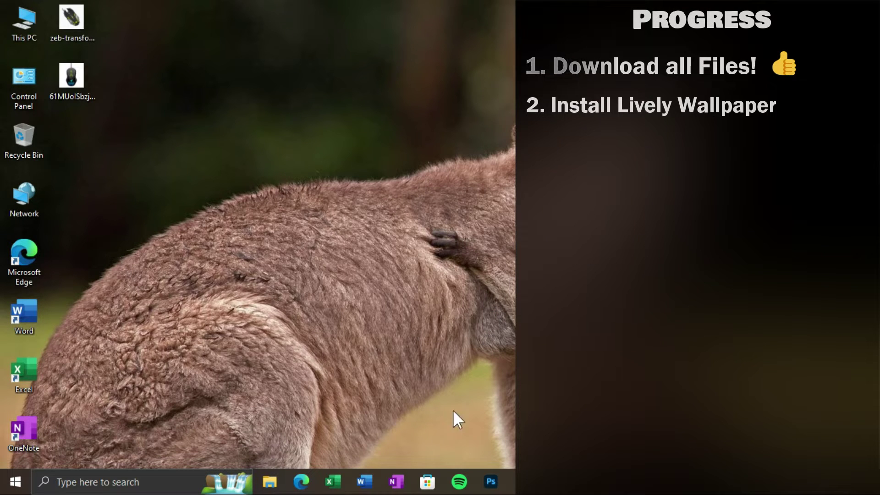
# Step: Find Lively Wallpaper in the Microsoft Store by searching "liv", install it and close the store
pyautogui.click(427, 482)
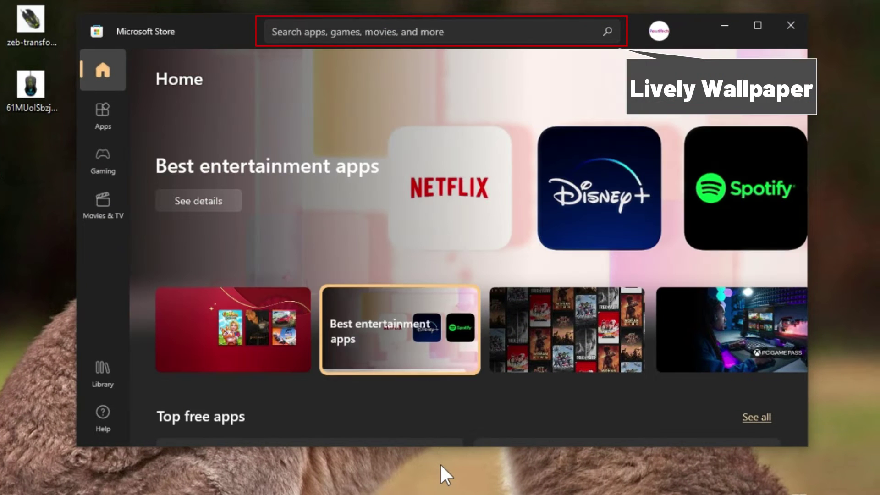
pyautogui.click(407, 26)
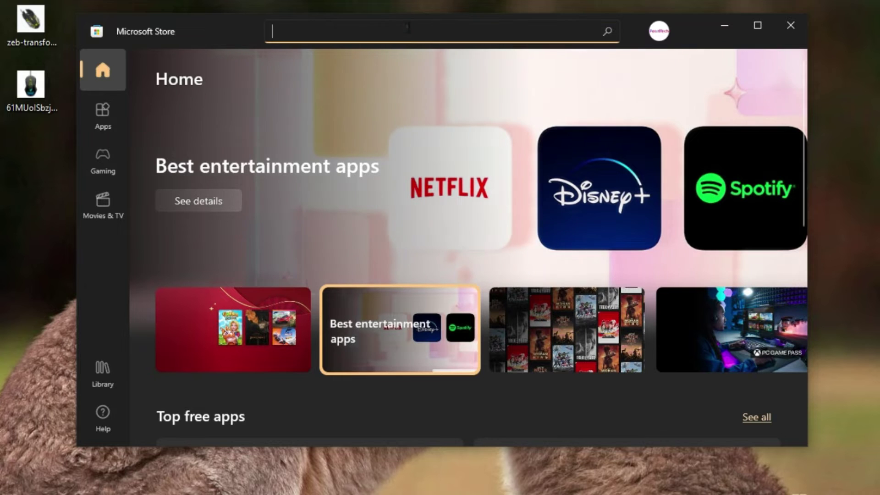
pyautogui.write('liv')
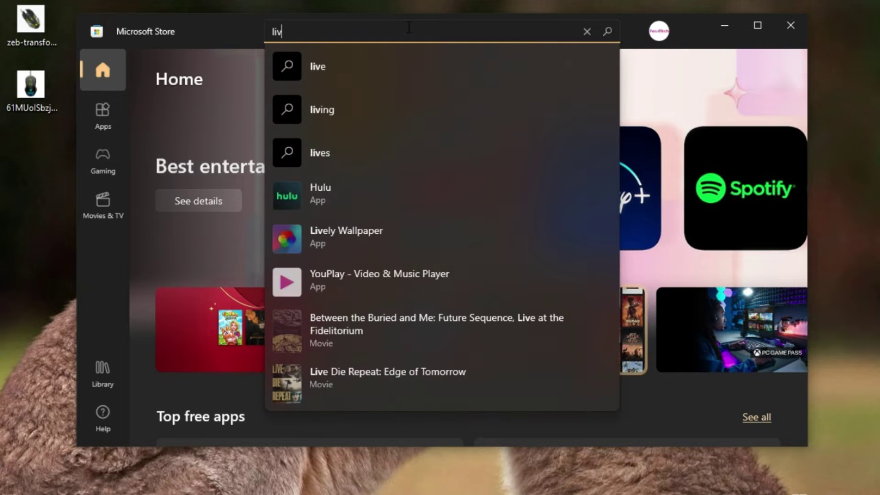
pyautogui.click(384, 241)
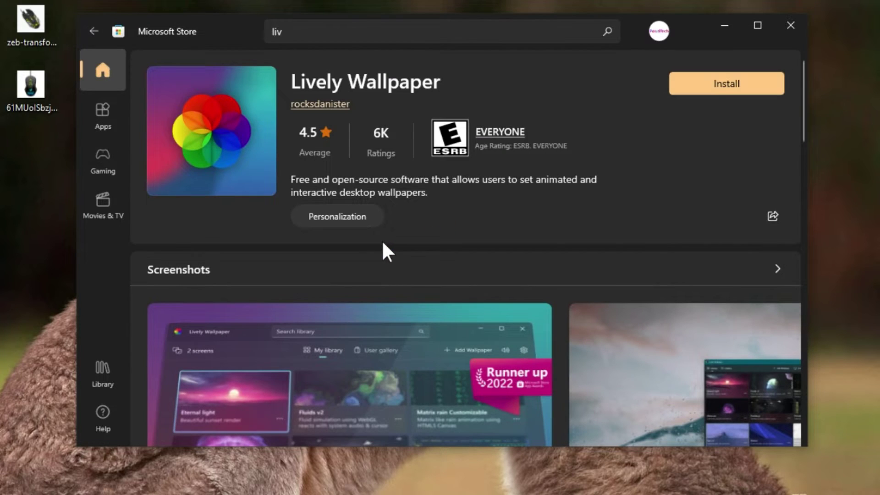
pyautogui.click(686, 82)
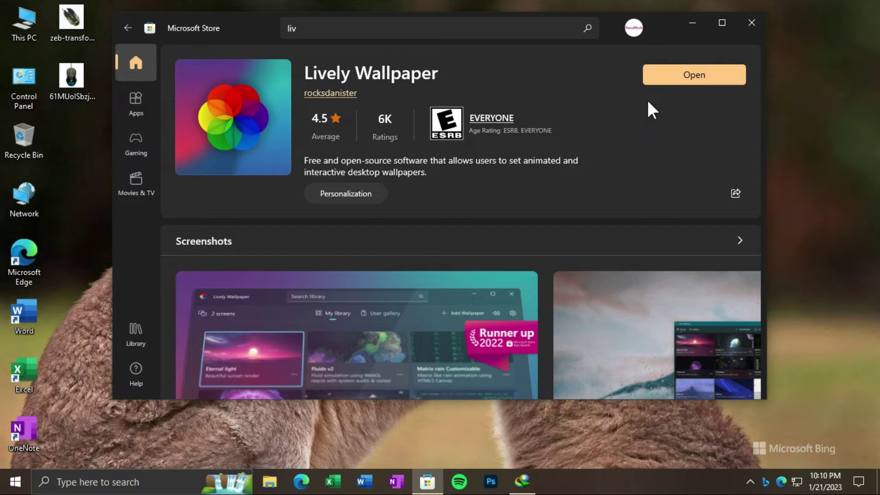
pyautogui.click(752, 22)
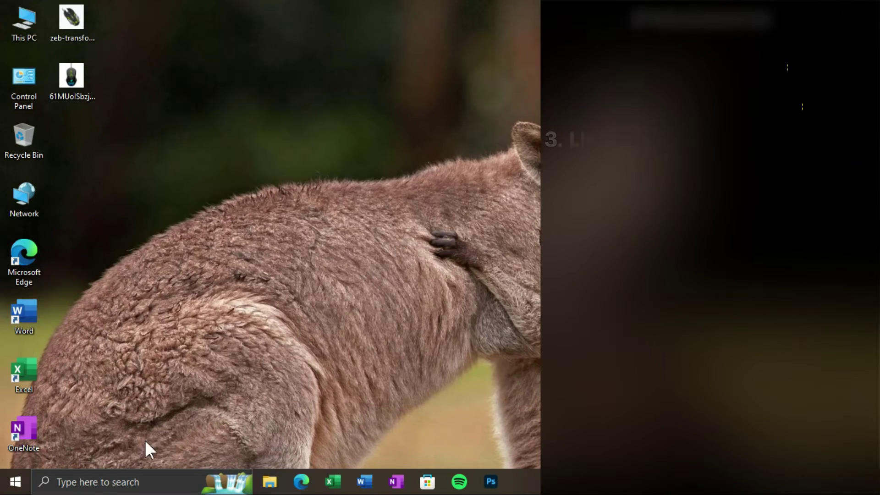
# Step: Launch Lively Wallpaper through Windows search, maximize its window and minimize it
pyautogui.click(103, 478)
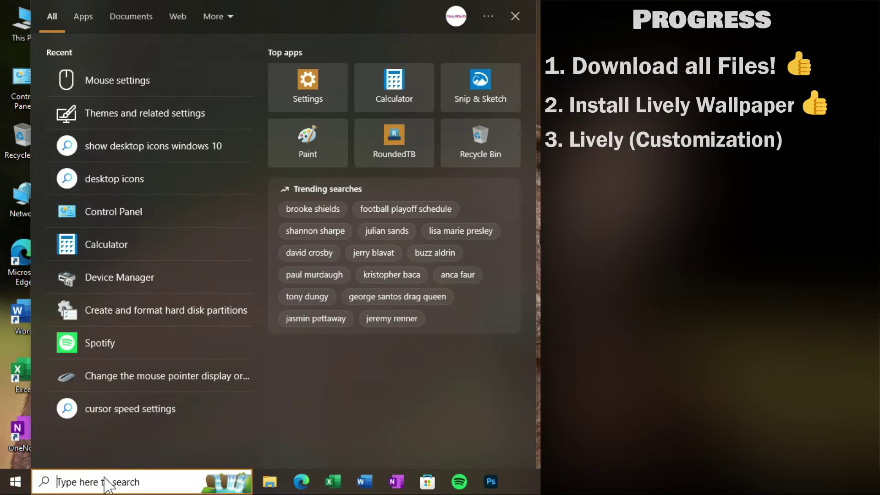
pyautogui.write('live')
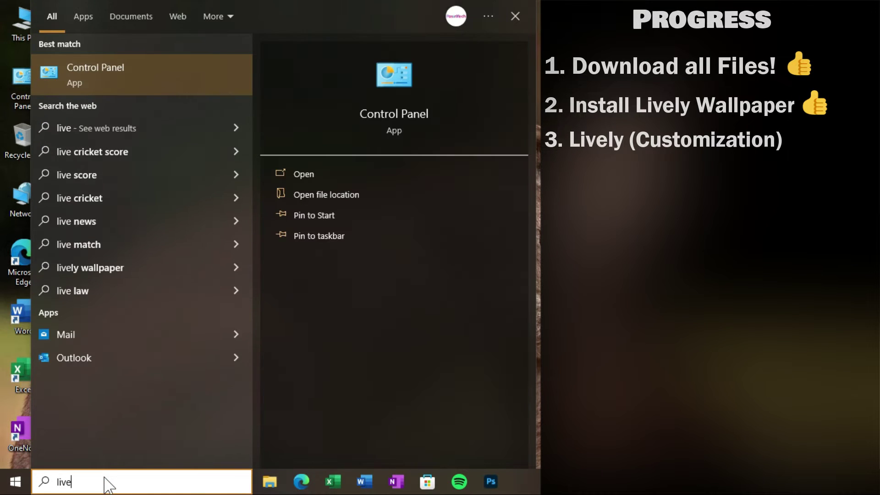
pyautogui.write('l')
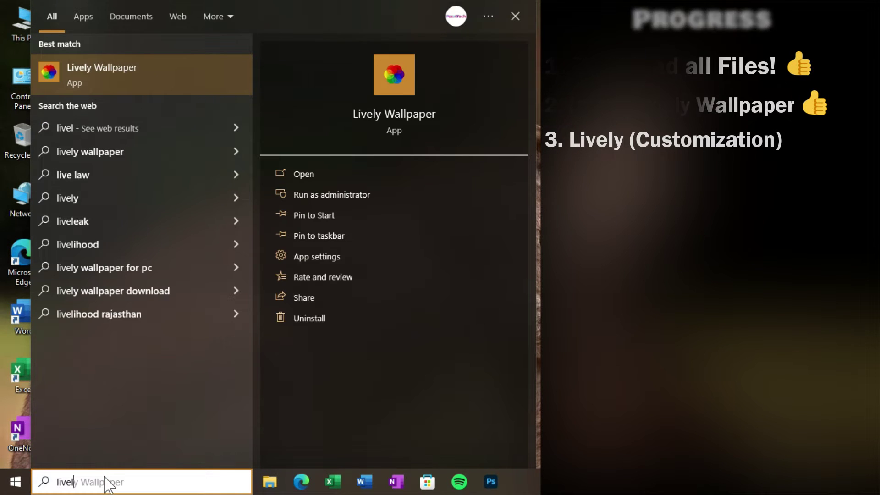
pyautogui.click(134, 77)
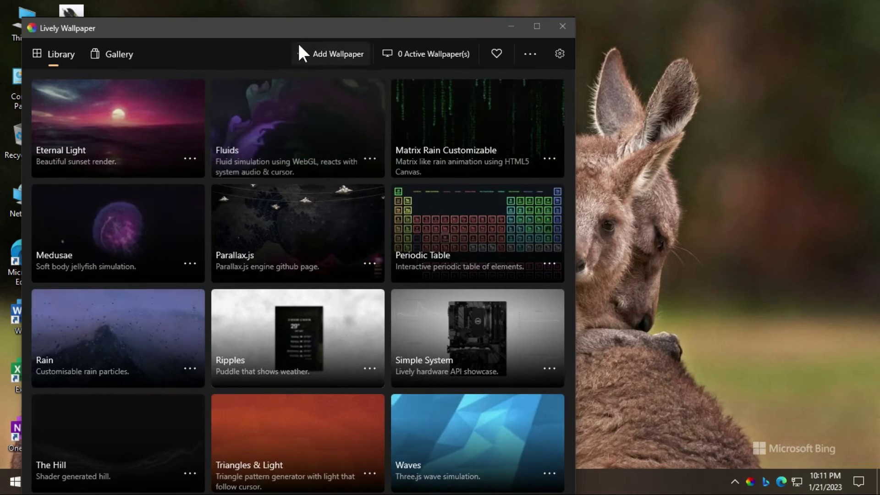
pyautogui.moveTo(299, 37); pyautogui.dragTo(324, 11)
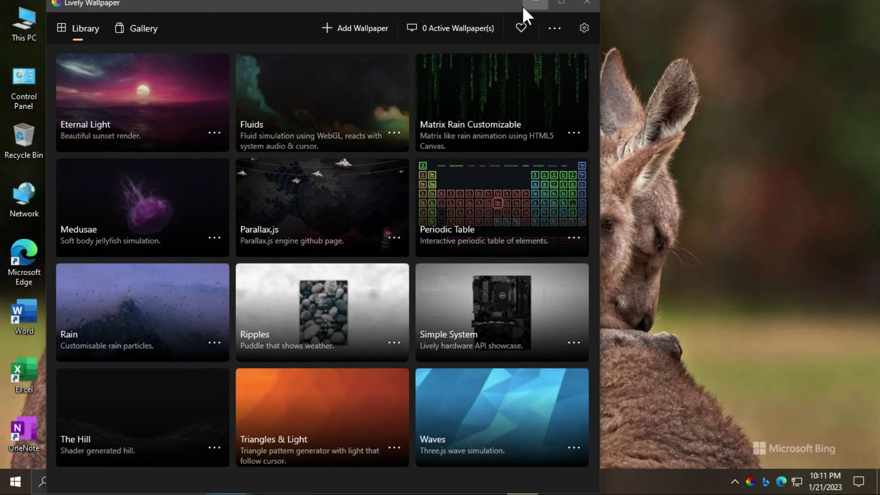
pyautogui.click(554, 2)
pyautogui.click(809, 9)
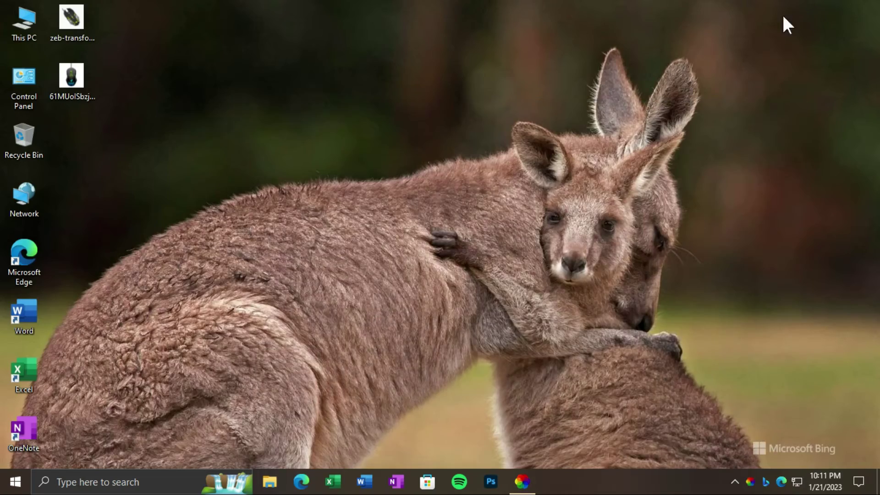
# Step: Extract the Dragon Ball Z Theme - PosInTech archive directly into the Downloads folder using File Explorer
pyautogui.click(269, 483)
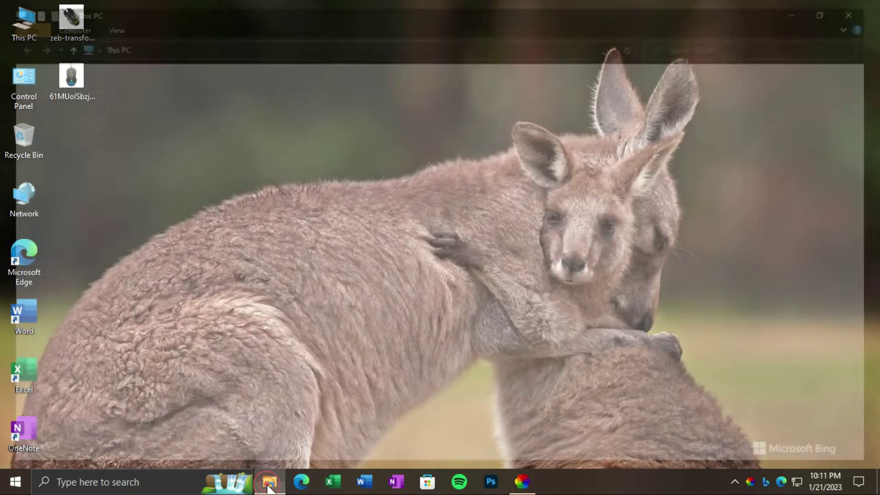
pyautogui.click(66, 112)
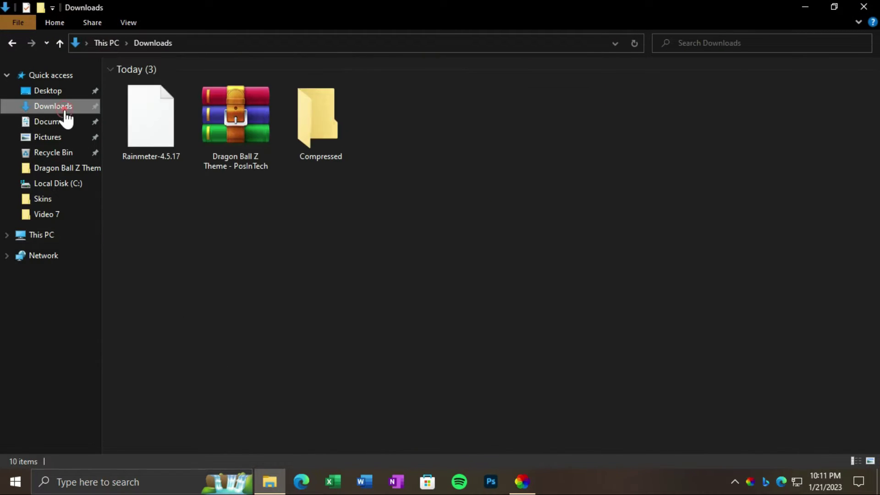
pyautogui.click(229, 113)
pyautogui.rightClick(218, 112)
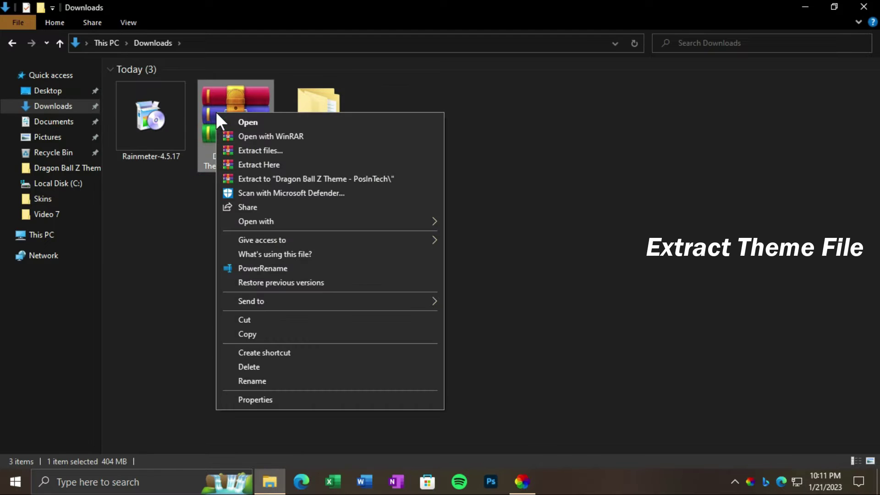
pyautogui.click(263, 161)
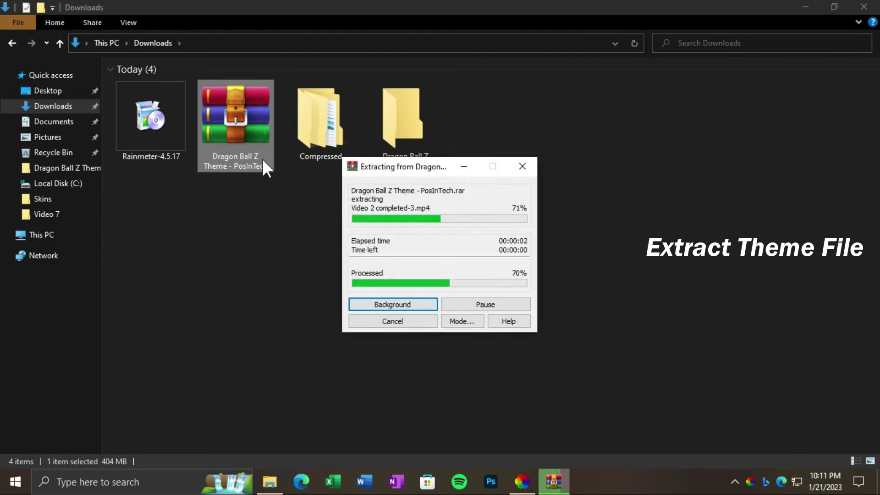
# Step: Locate the Vegeta 4K live wallpaper video in the extracted Dragon Ball Z Theme - PosInTech folder and minimize File Explorer
pyautogui.click(429, 128)
pyautogui.doubleClick(426, 121)
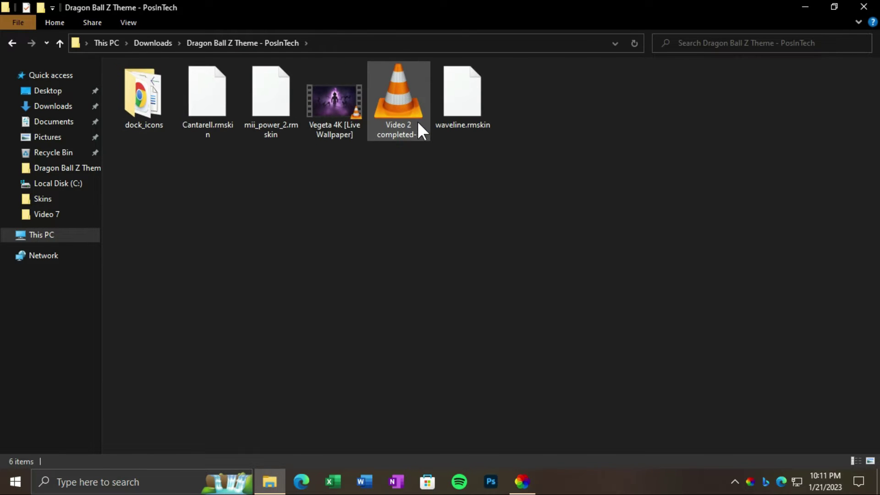
pyautogui.click(353, 114)
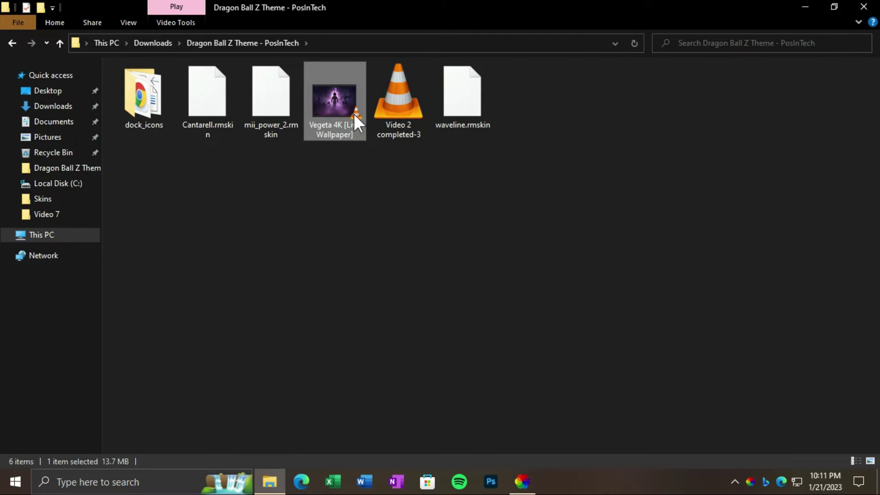
pyautogui.click(804, 9)
# Step: Add the Vegeta 4K [Live Wallpaper] video from the Dragon Ball Z Theme - PosInTech folder in Downloads to Lively Wallpaper, keeping its default title
pyautogui.click(522, 482)
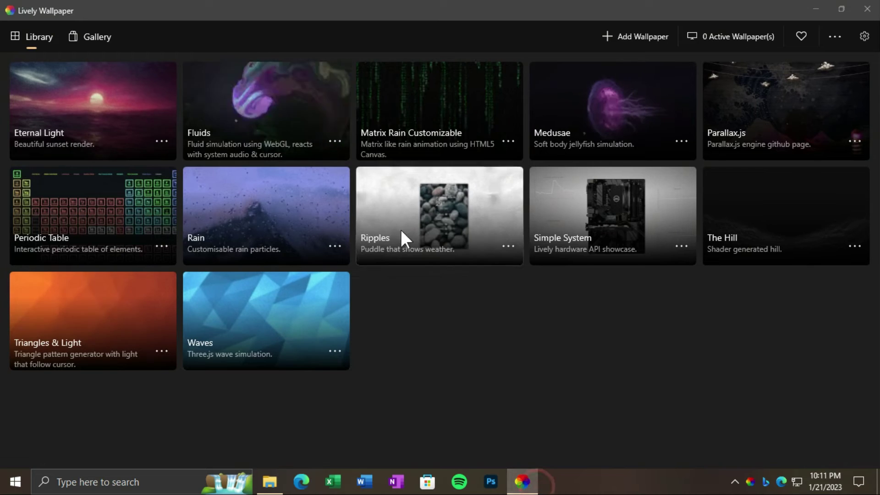
pyautogui.click(607, 36)
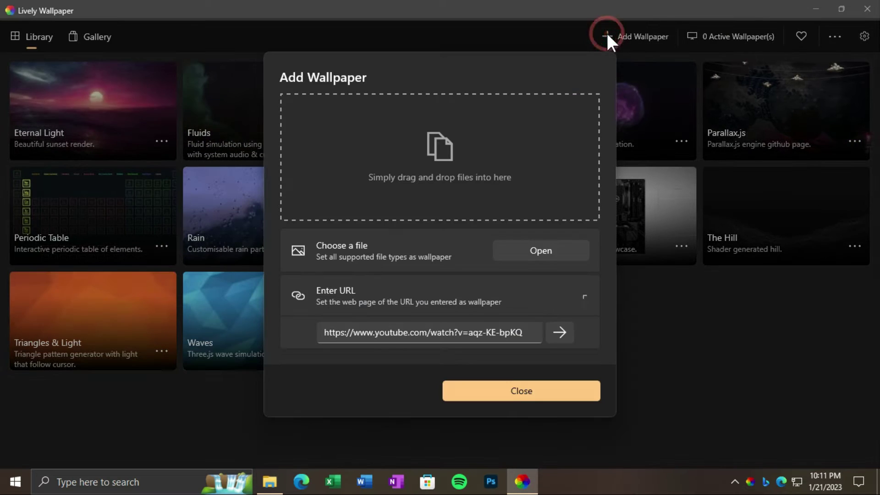
pyautogui.click(547, 249)
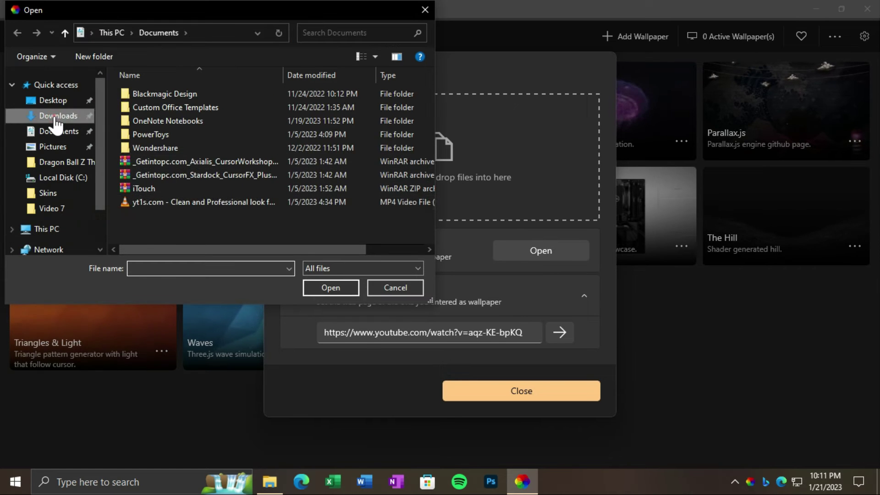
pyautogui.click(55, 117)
pyautogui.doubleClick(158, 149)
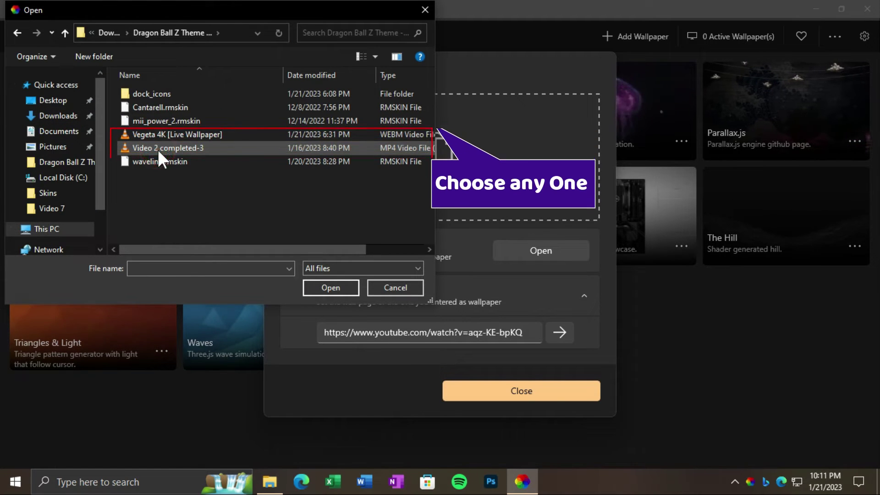
pyautogui.click(166, 136)
pyautogui.click(162, 146)
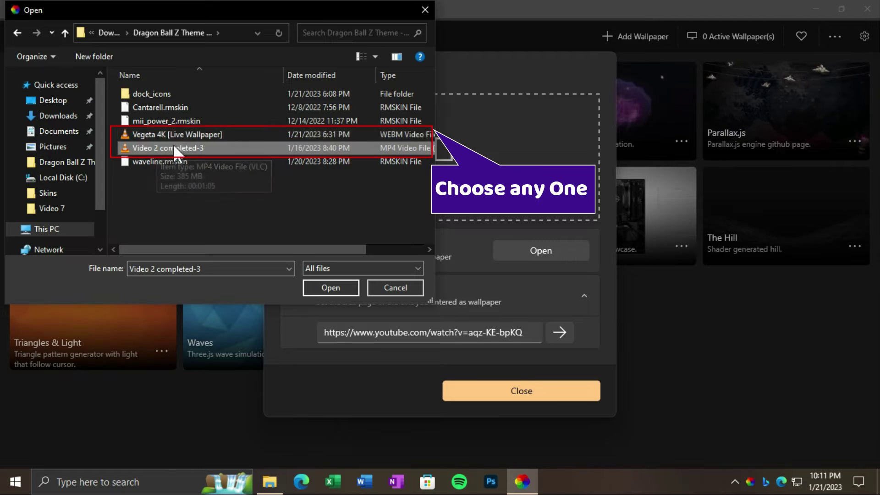
pyautogui.click(175, 138)
pyautogui.click(345, 285)
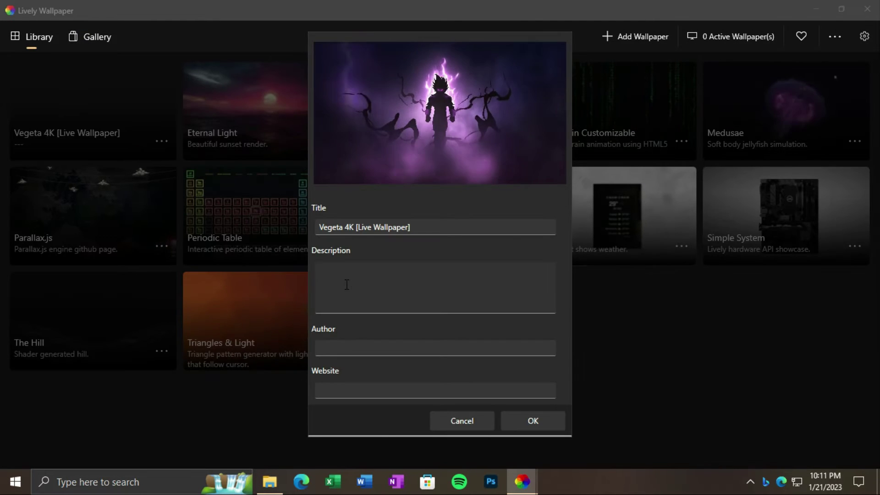
pyautogui.click(542, 428)
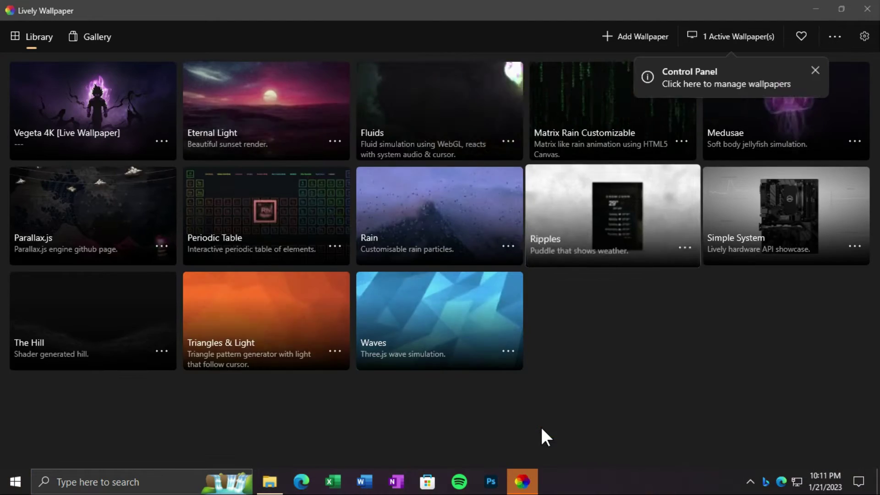
# Step: Dismiss the wallpaper management tip and close the Lively Wallpaper window to return to the desktop
pyautogui.click(811, 69)
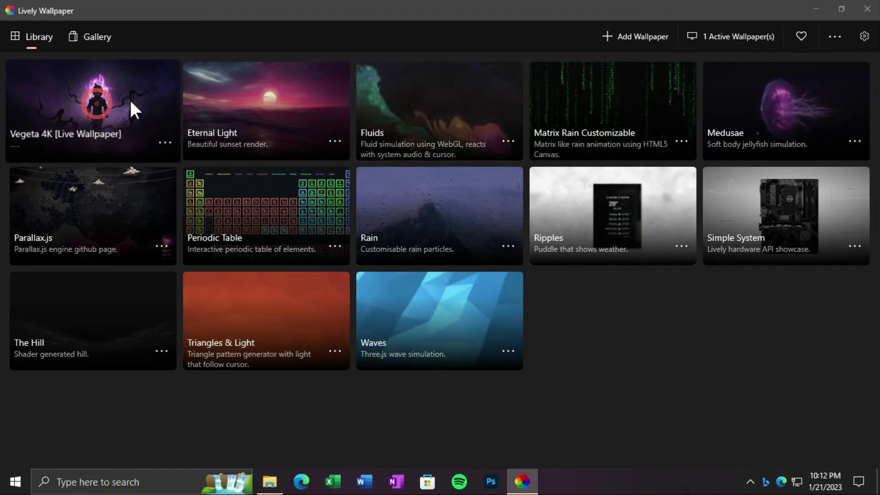
pyautogui.click(815, 8)
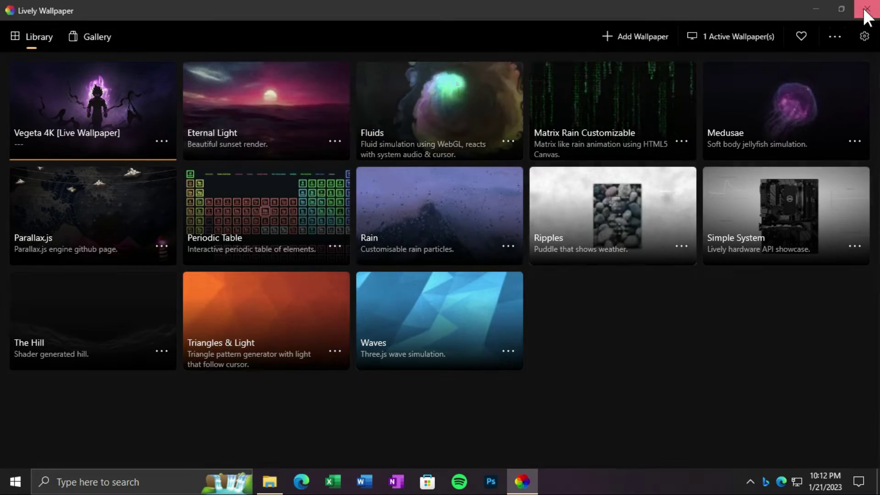
pyautogui.click(556, 368)
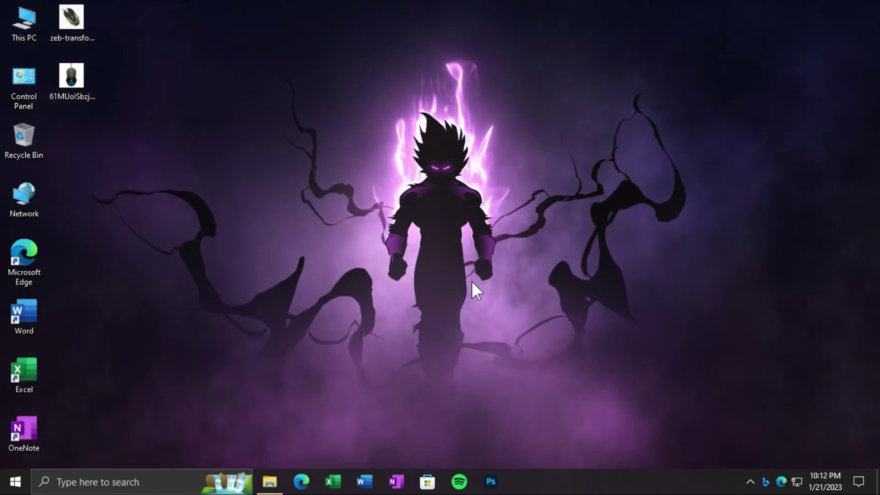
# Step: Open the Vegeta 4K wallpaper's customisation settings from Lively's notification area icon and increase the Hue slightly
pyautogui.click(747, 484)
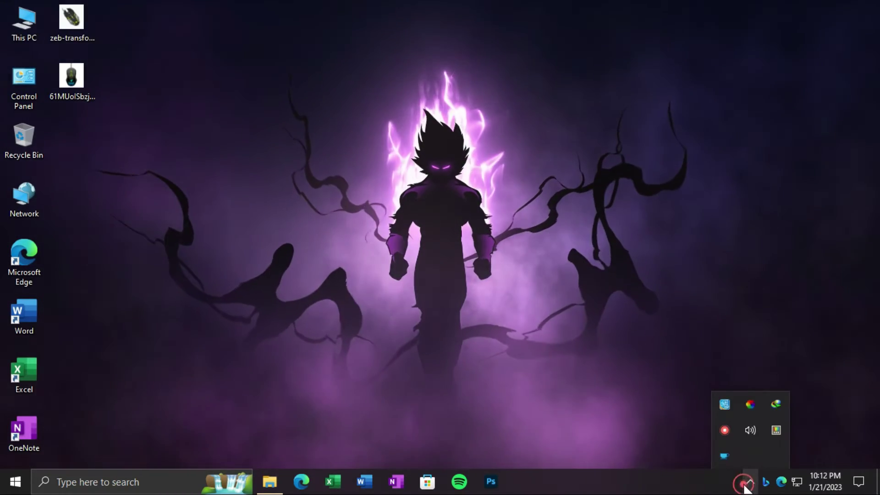
pyautogui.rightClick(751, 404)
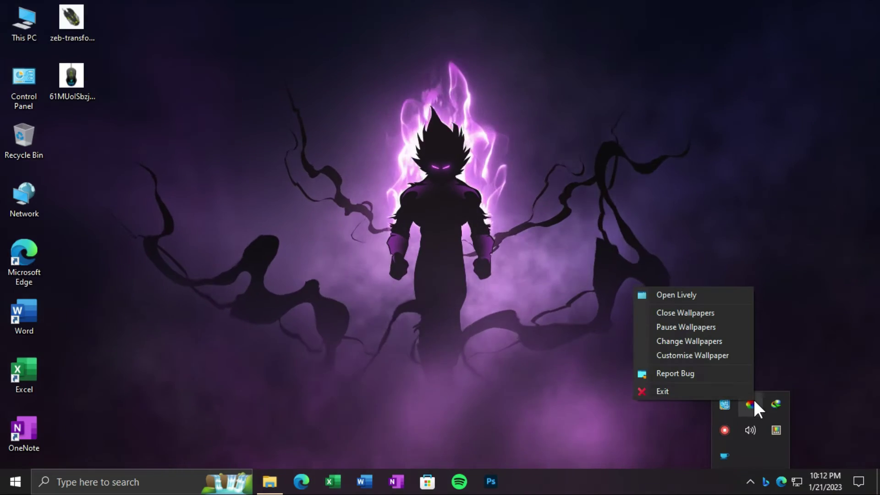
pyautogui.click(698, 356)
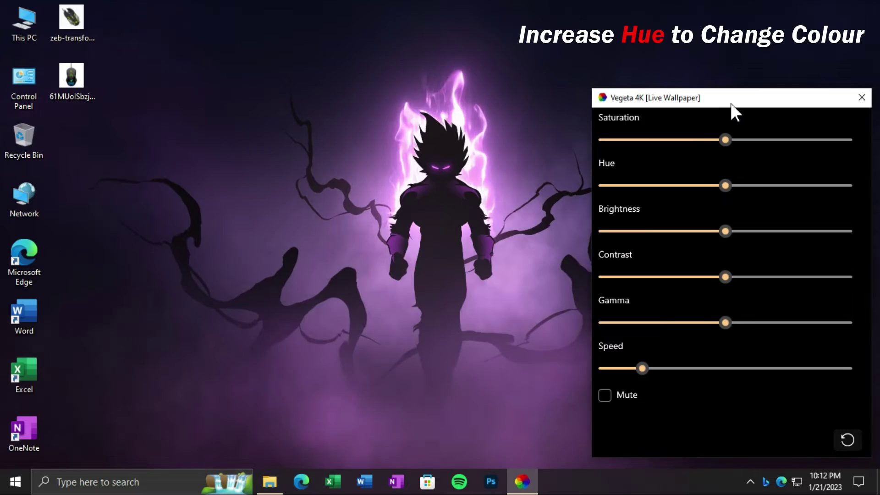
pyautogui.moveTo(730, 102); pyautogui.dragTo(717, 101)
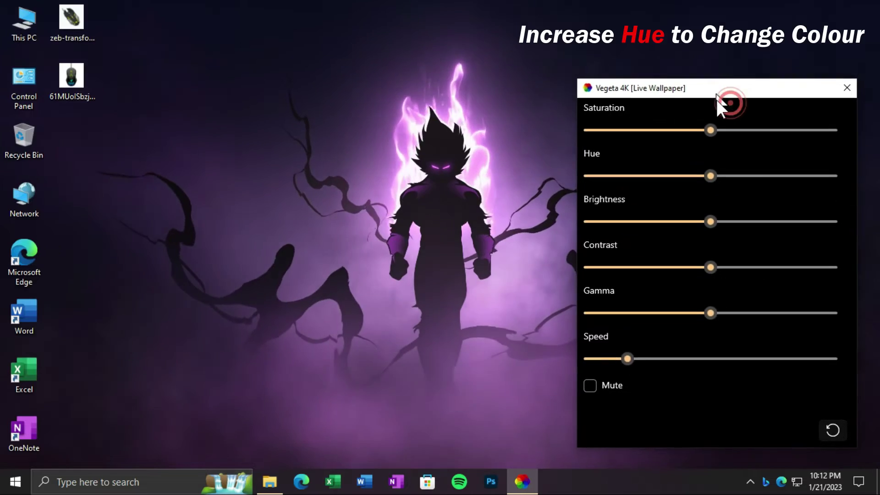
pyautogui.moveTo(713, 183)
pyautogui.mouseDown()
pyautogui.moveTo(821, 183)
pyautogui.moveTo(665, 186)
pyautogui.moveTo(728, 184)
pyautogui.mouseUp()
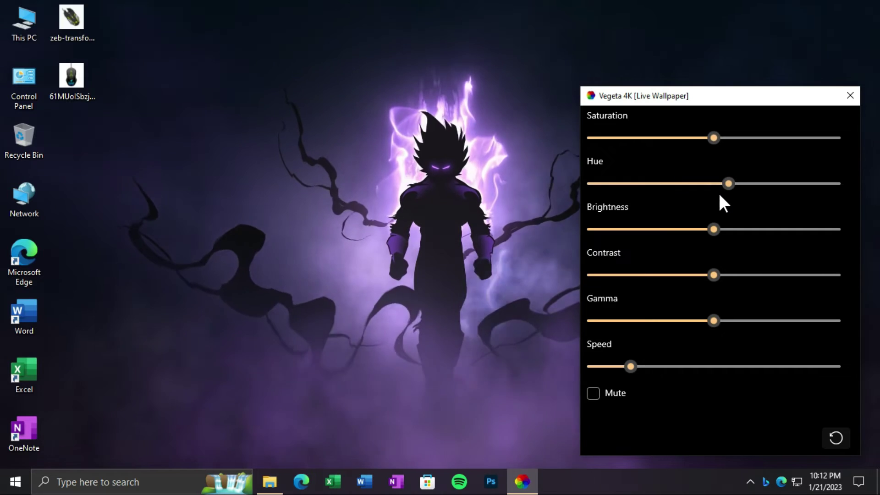
# Step: Raise the wallpaper's Contrast marginally, lower its Speed slightly, mute it and close the customisation window
pyautogui.moveTo(714, 274); pyautogui.dragTo(715, 275)
pyautogui.moveTo(631, 366); pyautogui.dragTo(625, 365)
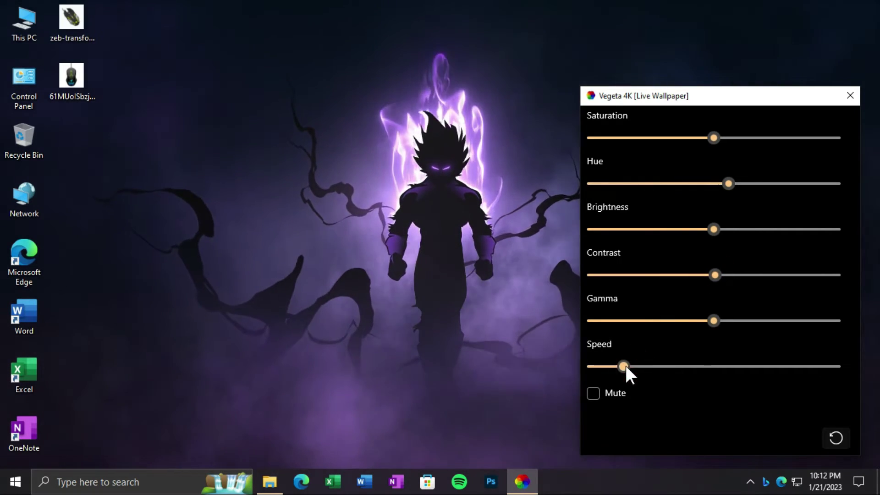
pyautogui.click(598, 395)
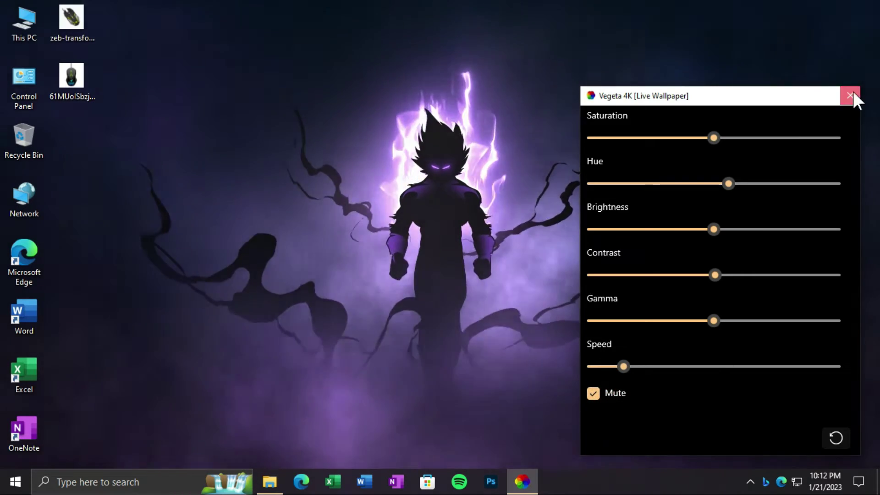
pyautogui.click(851, 95)
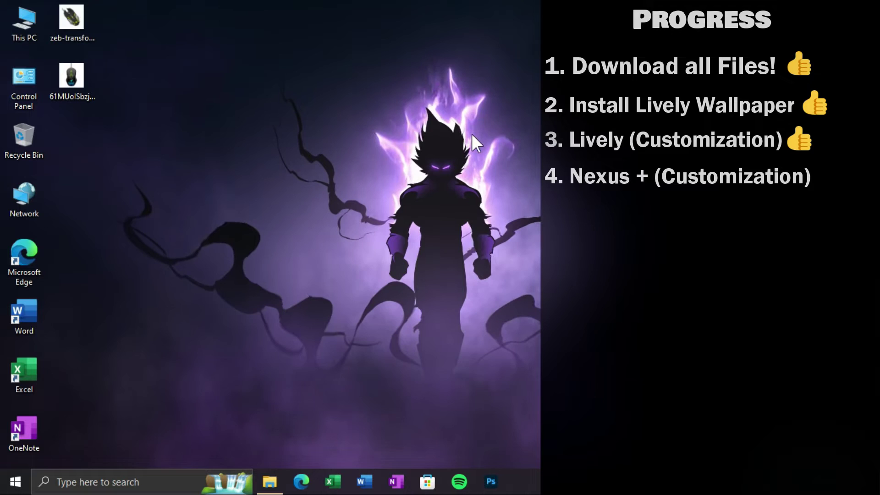
# Step: Move the dock_icons folder from the Dragon Ball Z Theme - PosInTech folder to the root of Local Disk (C:)
pyautogui.moveTo(283, 490)
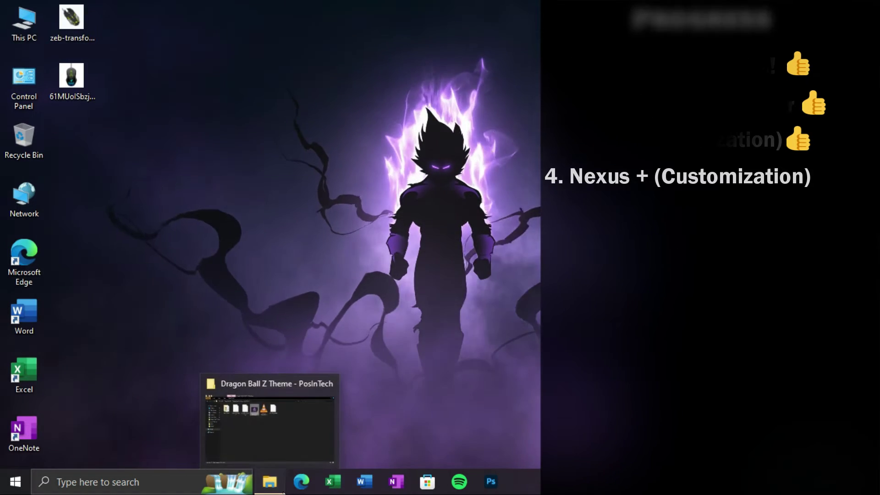
pyautogui.click(281, 405)
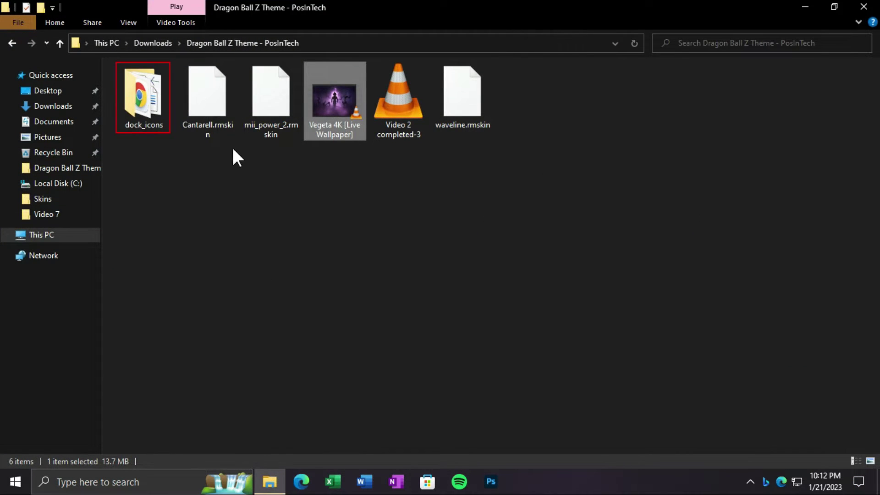
pyautogui.click(160, 115)
pyautogui.rightClick(144, 103)
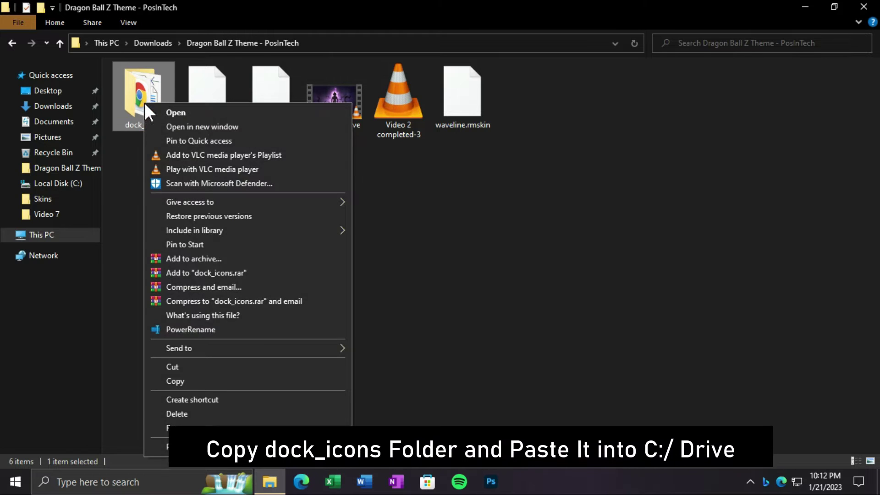
pyautogui.click(166, 362)
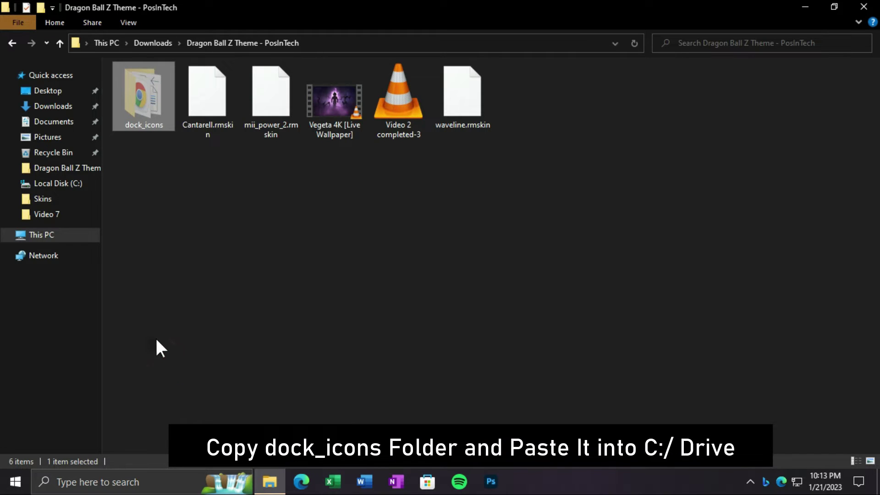
pyautogui.click(36, 236)
pyautogui.doubleClick(155, 192)
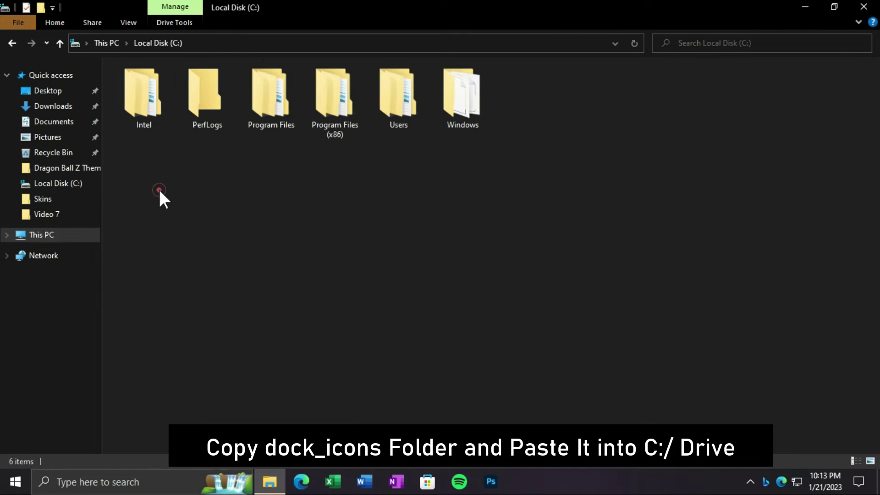
pyautogui.rightClick(183, 173)
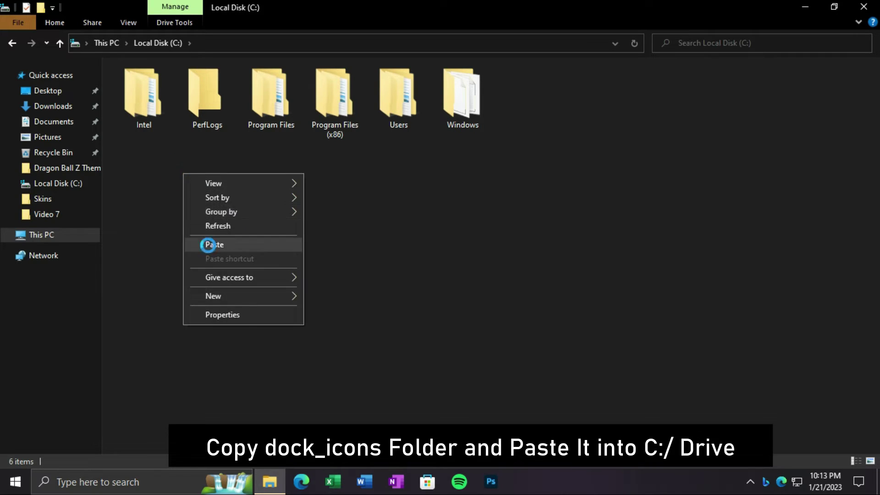
pyautogui.click(205, 244)
pyautogui.click(209, 248)
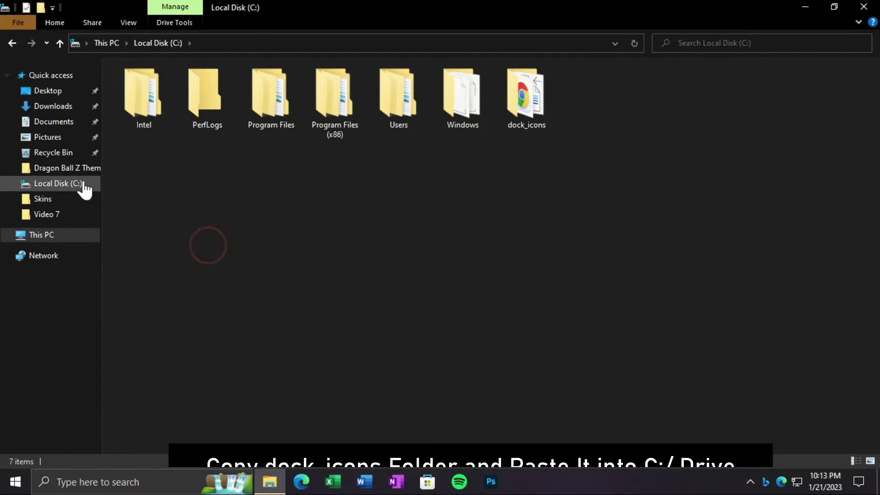
# Step: Extract the nexus archive in place inside the Compressed folder in Downloads
pyautogui.click(34, 106)
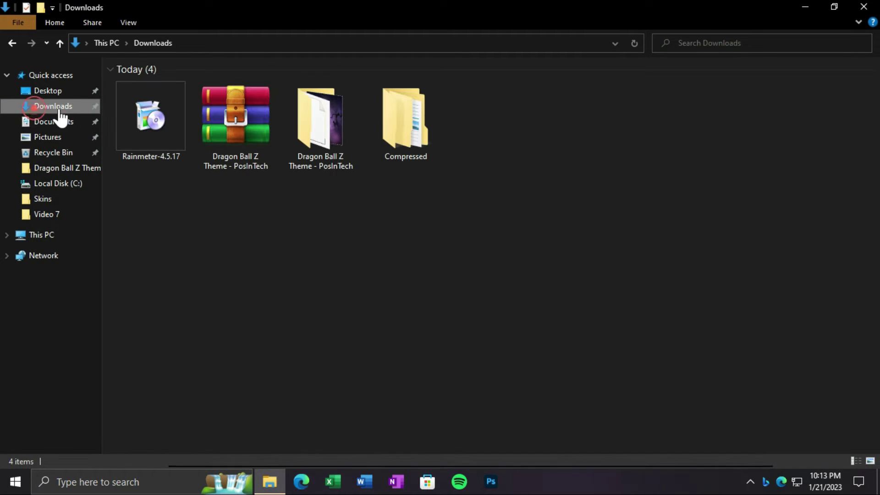
pyautogui.doubleClick(389, 129)
pyautogui.click(169, 109)
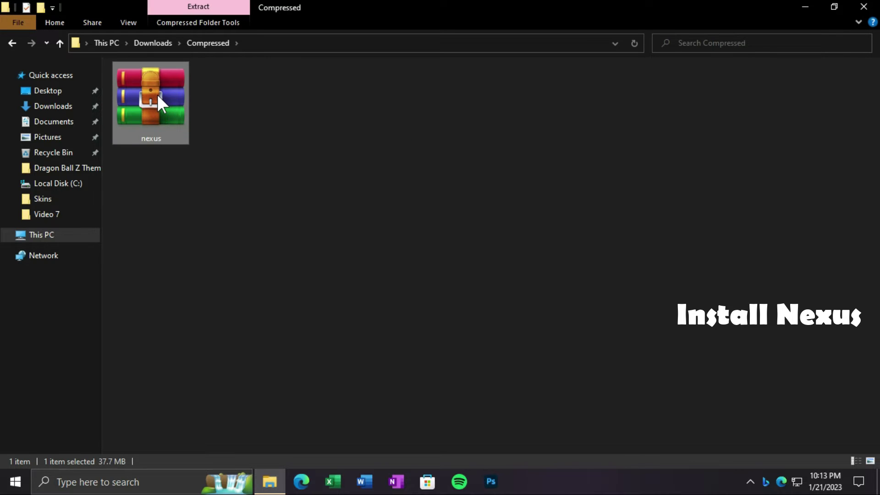
pyautogui.rightClick(158, 94)
pyautogui.click(202, 147)
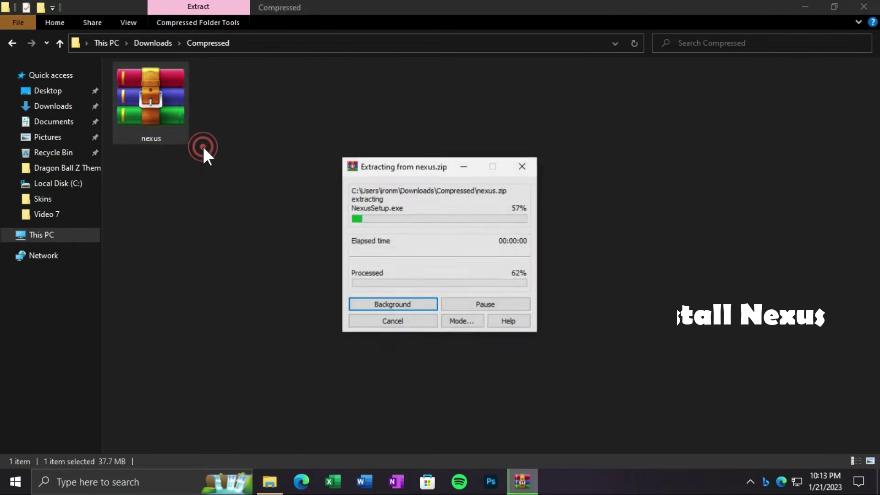
# Step: Run NexusSetup and install Nexus in English to the default location, accepting the license agreement and finishing without launching it
pyautogui.click(211, 128)
pyautogui.rightClick(228, 109)
pyautogui.click(249, 117)
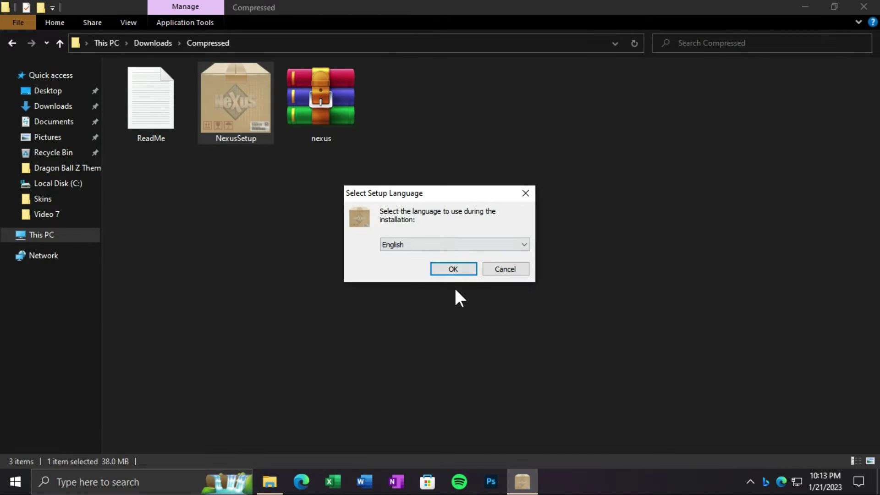
pyautogui.click(453, 269)
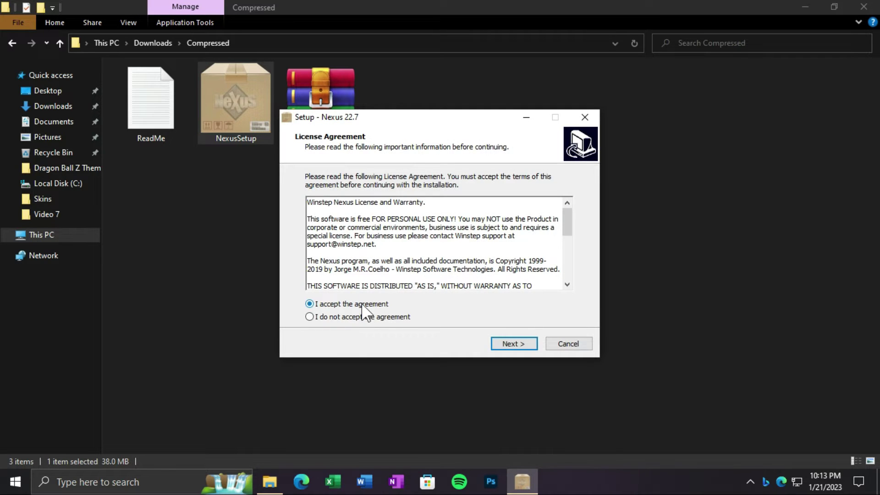
pyautogui.click(512, 345)
pyautogui.click(512, 344)
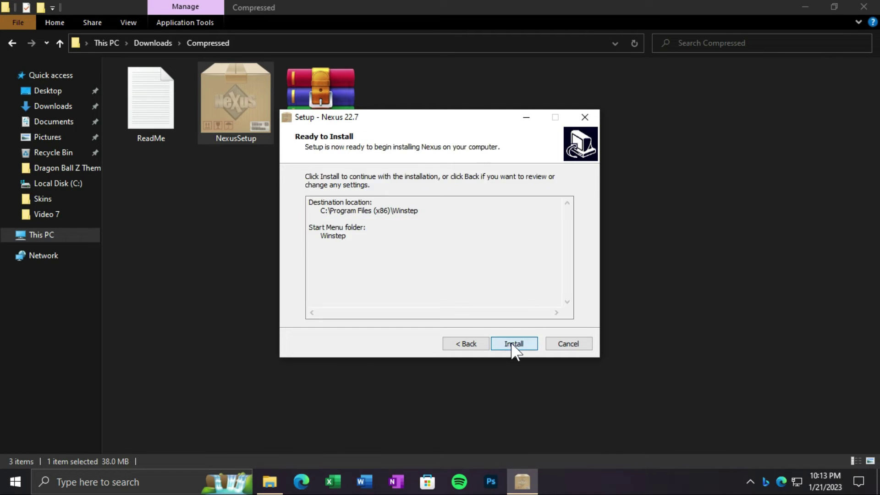
pyautogui.click(512, 345)
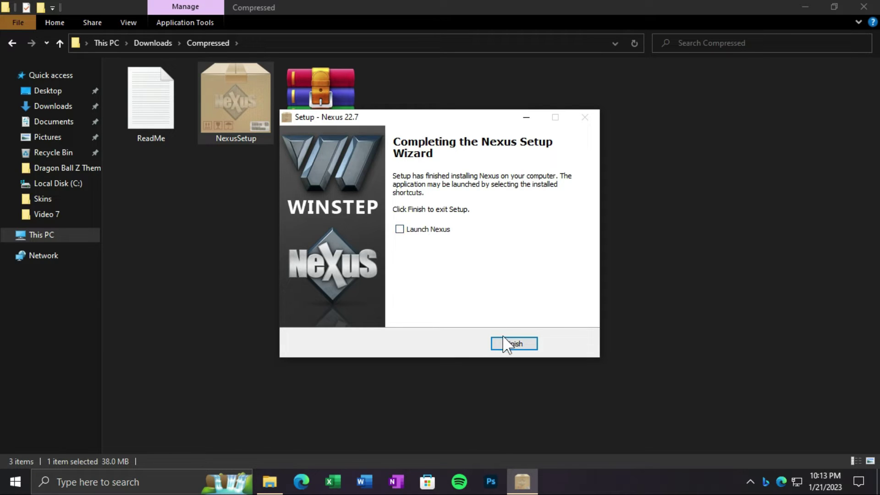
pyautogui.click(508, 346)
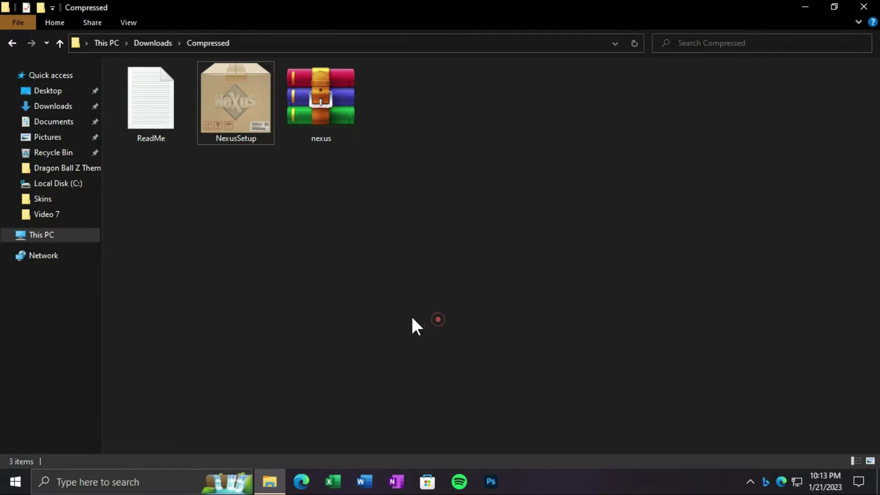
# Step: Close the Compressed folder window and launch the installed Nexus app by searching Windows for "nexus"
pyautogui.doubleClick(4, 9)
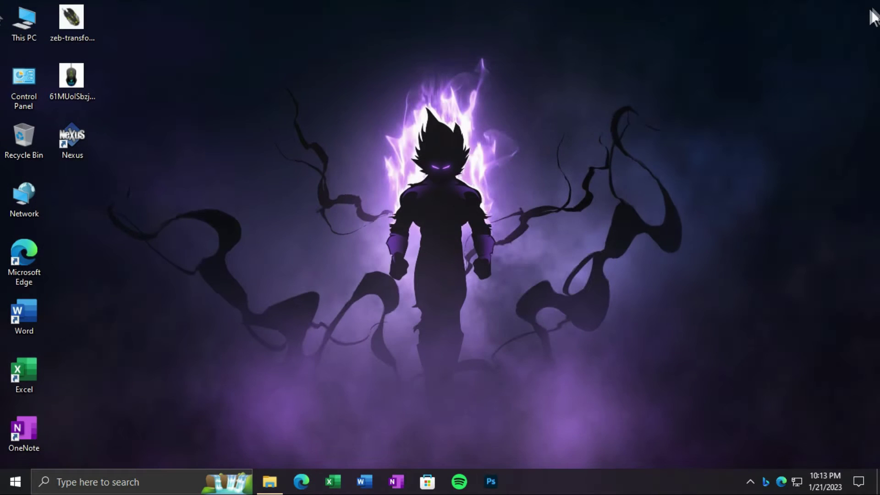
pyautogui.click(14, 480)
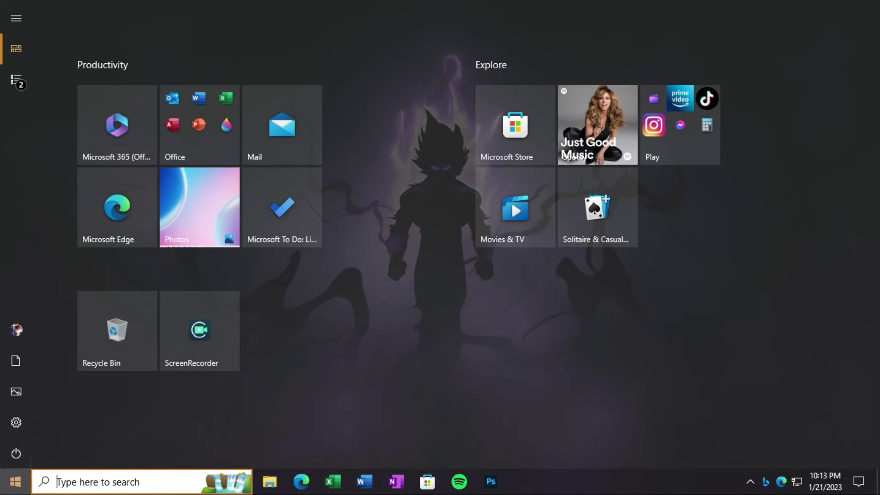
pyautogui.write('nexus')
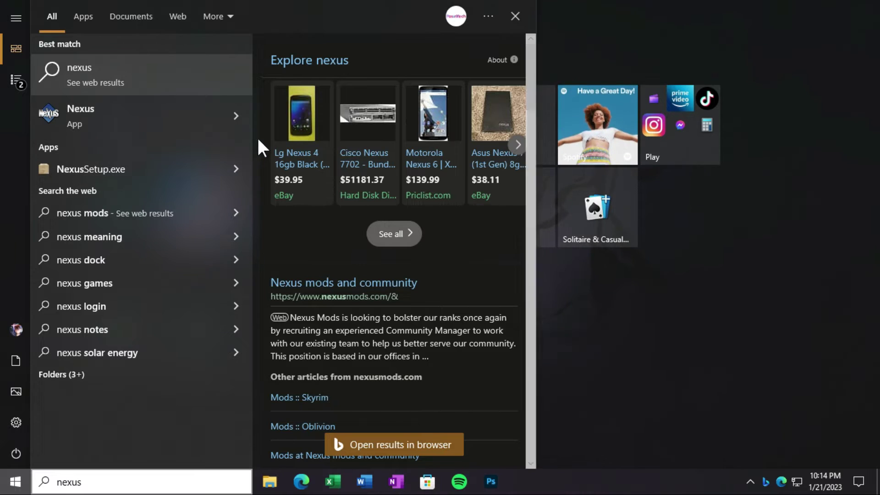
pyautogui.click(236, 123)
pyautogui.click(300, 172)
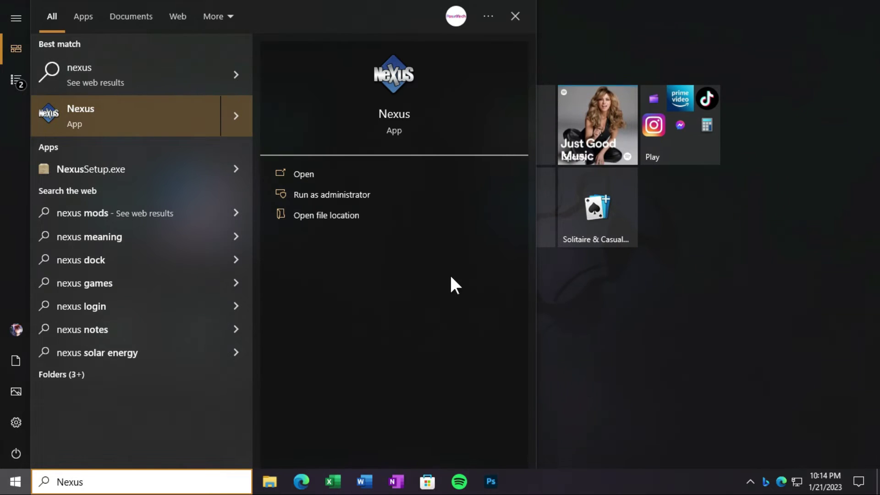
pyautogui.click(15, 487)
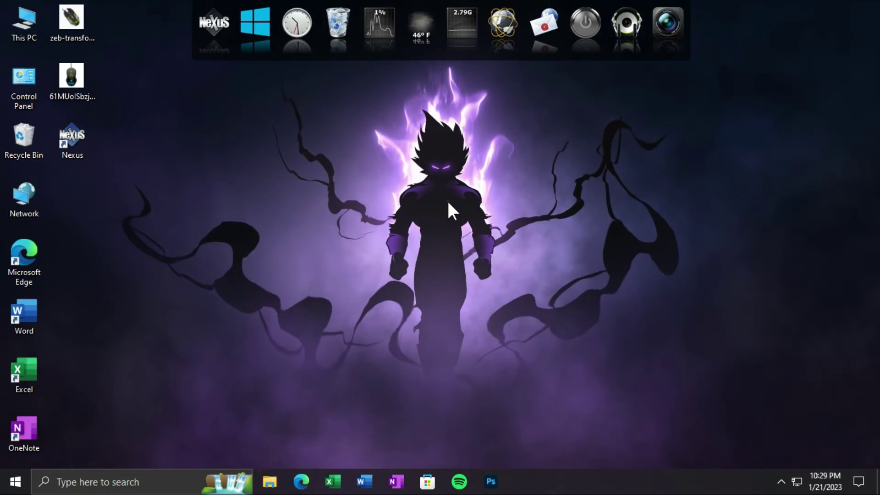
pyautogui.click(447, 202)
# Step: Open the Nexus preferences and restore the configuration from the wsbackup file in the dock_icons folder on Local Disk (C:)
pyautogui.click(781, 480)
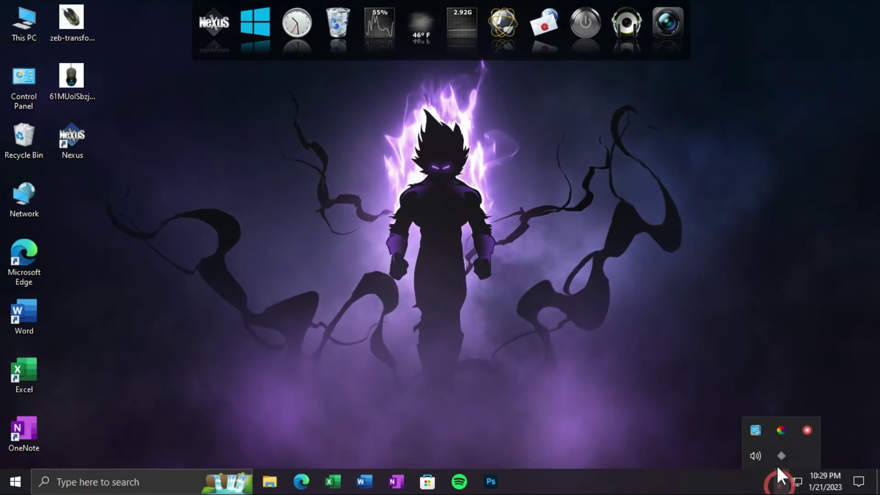
pyautogui.rightClick(778, 455)
pyautogui.click(796, 415)
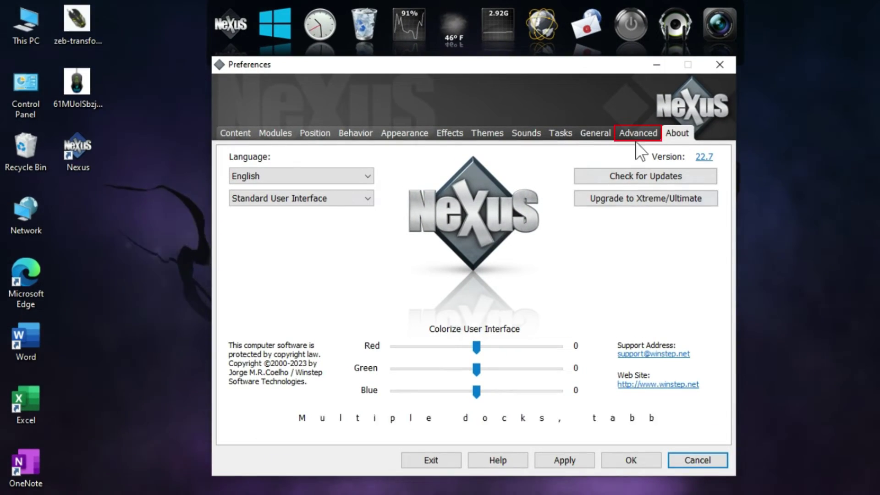
pyautogui.click(637, 134)
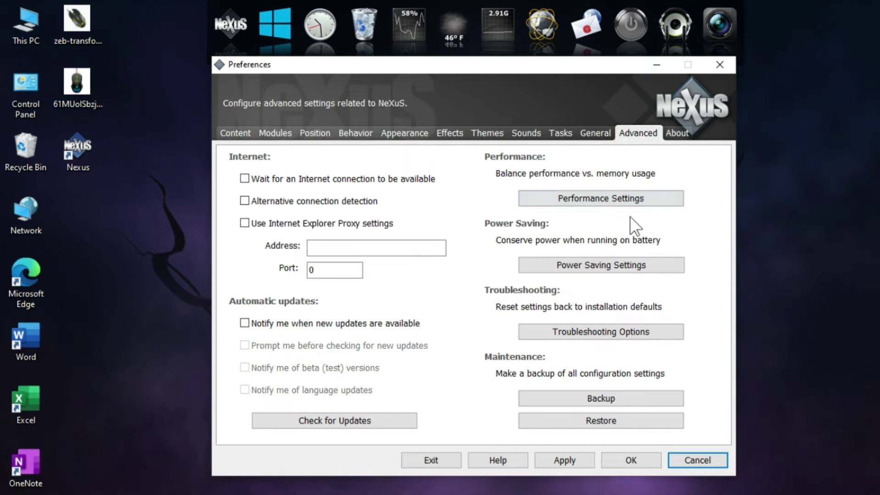
pyautogui.click(603, 420)
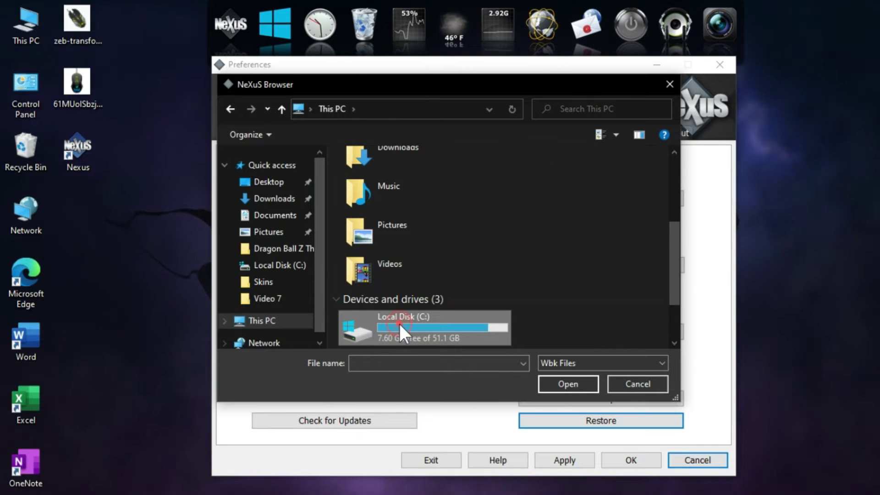
pyautogui.doubleClick(400, 323)
pyautogui.doubleClick(373, 177)
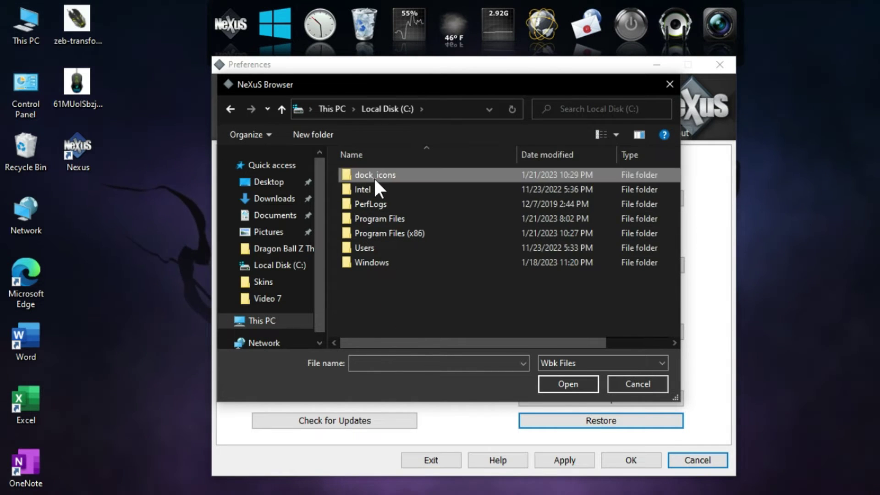
pyautogui.click(385, 202)
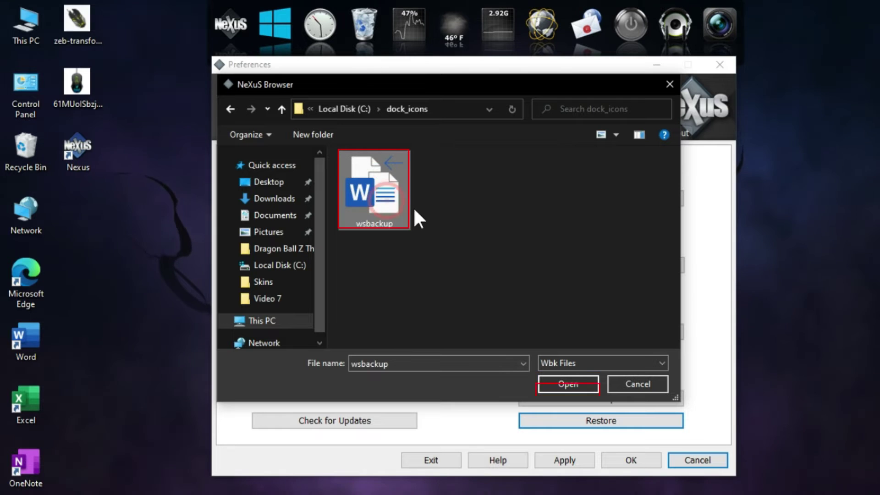
pyautogui.click(550, 383)
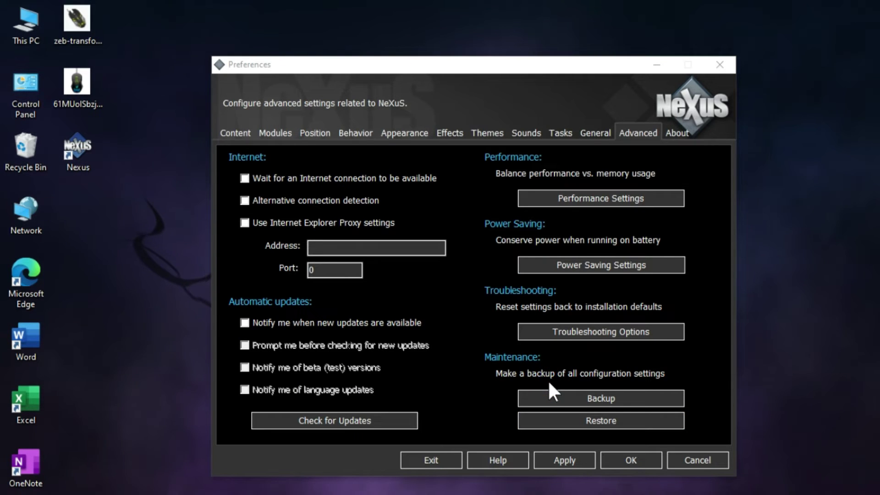
# Step: Set the dock's icon reflection to 0% and its icon size to 29 pixels in the appearance preferences
pyautogui.click(409, 137)
pyautogui.moveTo(524, 193); pyautogui.dragTo(496, 191)
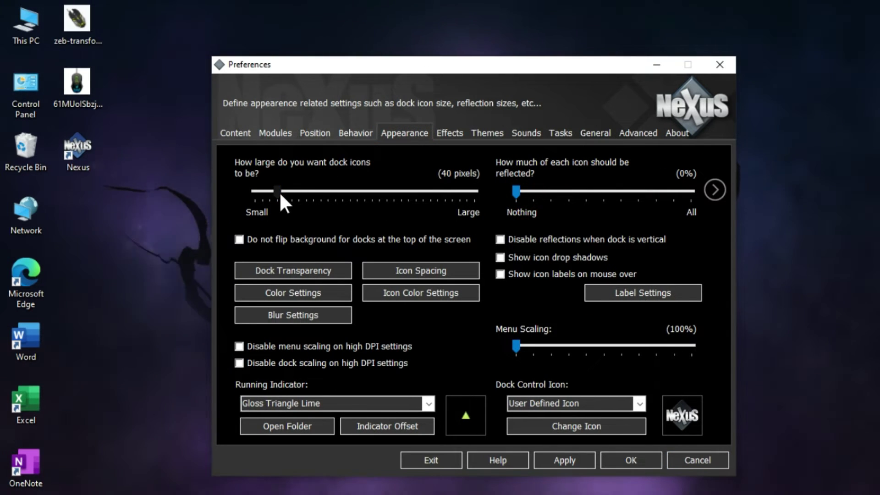
pyautogui.moveTo(279, 192); pyautogui.dragTo(275, 193)
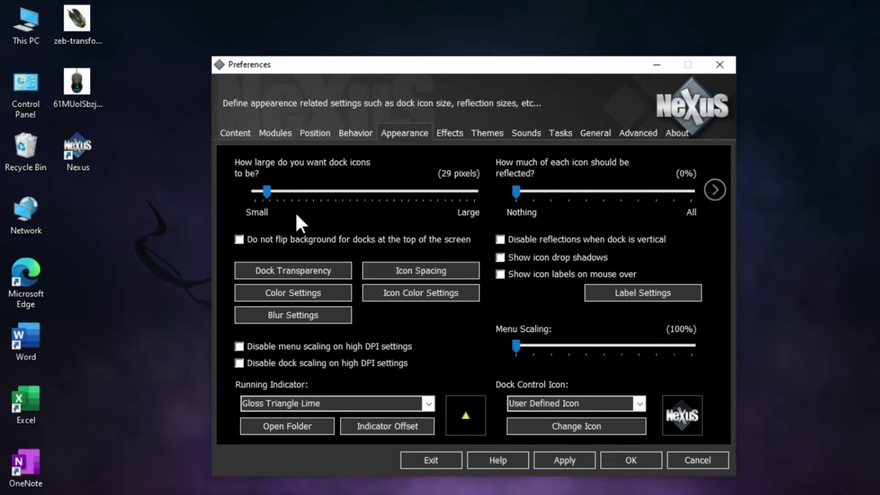
# Step: Colorize the dock icons with the Windows Accent color using the Tone monochrome bitmaps method, and apply the preferences
pyautogui.click(408, 296)
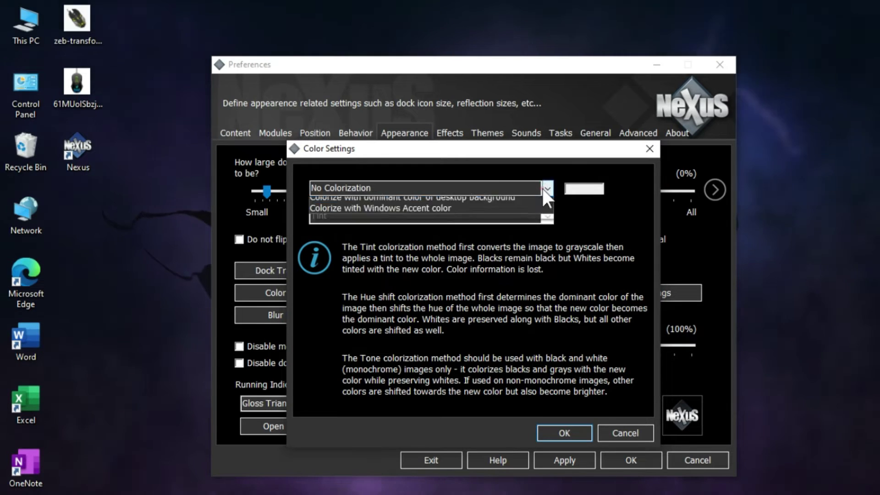
pyautogui.click(479, 231)
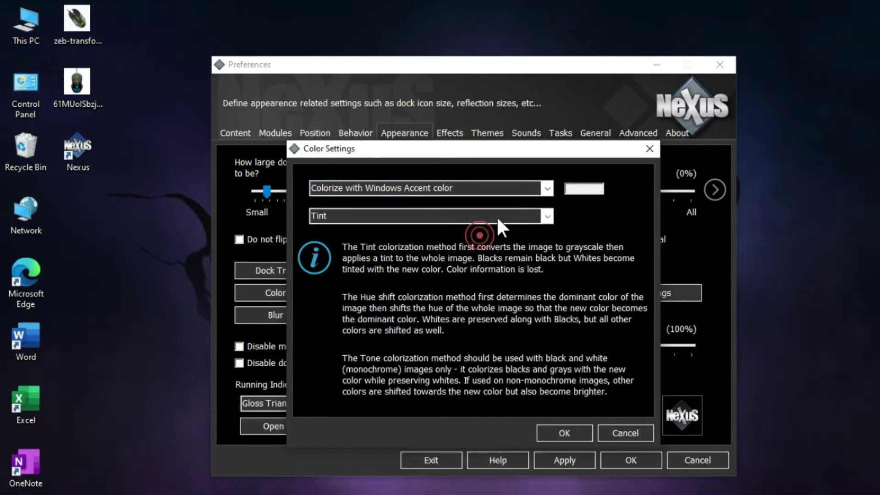
pyautogui.click(547, 215)
pyautogui.click(489, 253)
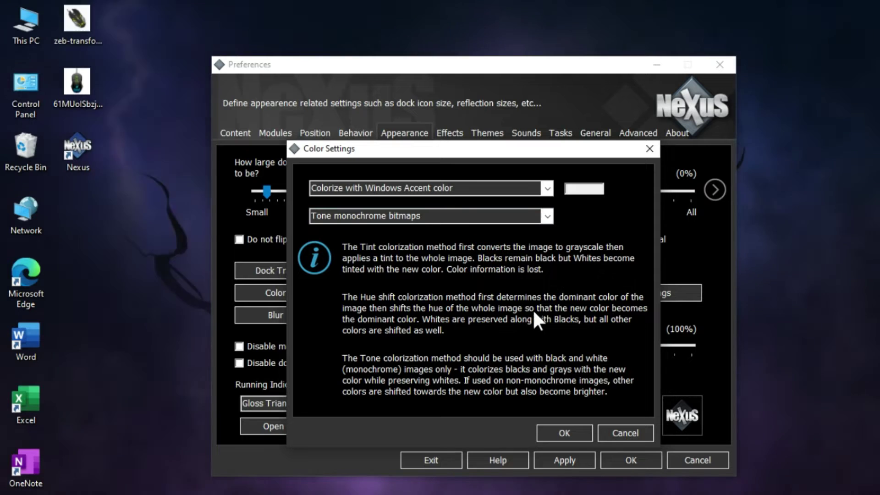
pyautogui.click(573, 426)
pyautogui.click(573, 457)
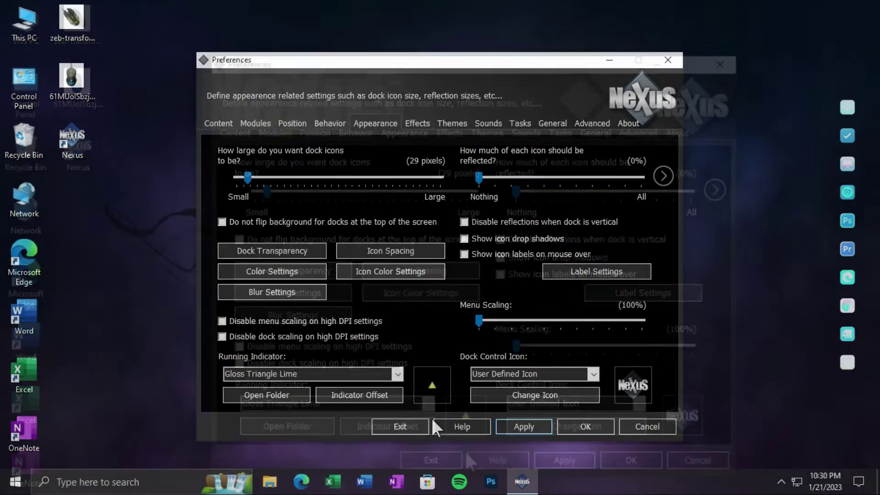
# Step: Exit Nexus and relaunch it from Windows search
pyautogui.click(412, 426)
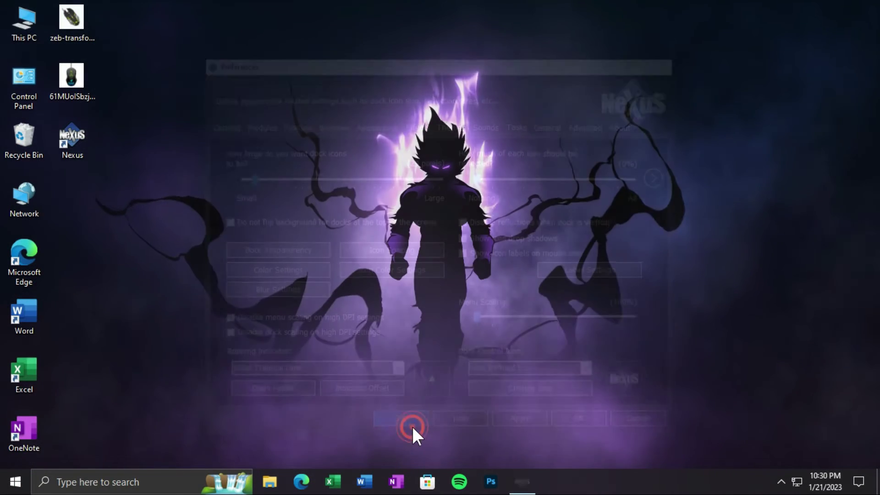
pyautogui.press('super+s')
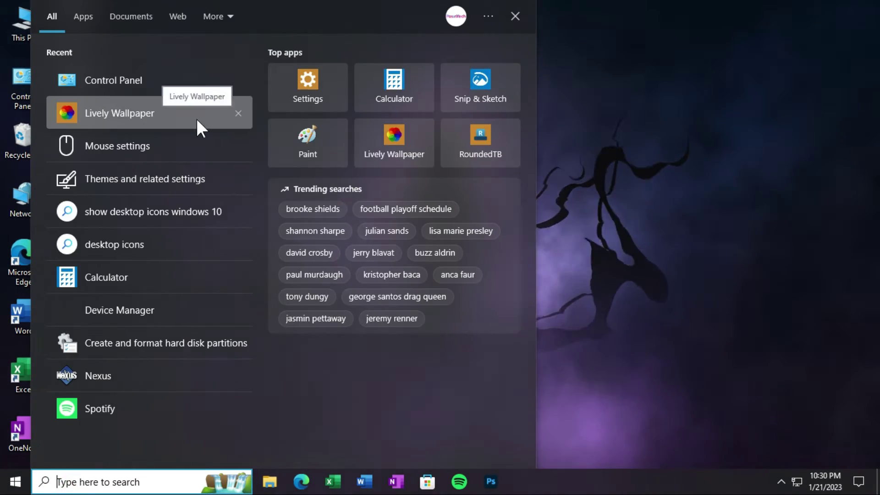
pyautogui.write('n')
pyautogui.click(166, 80)
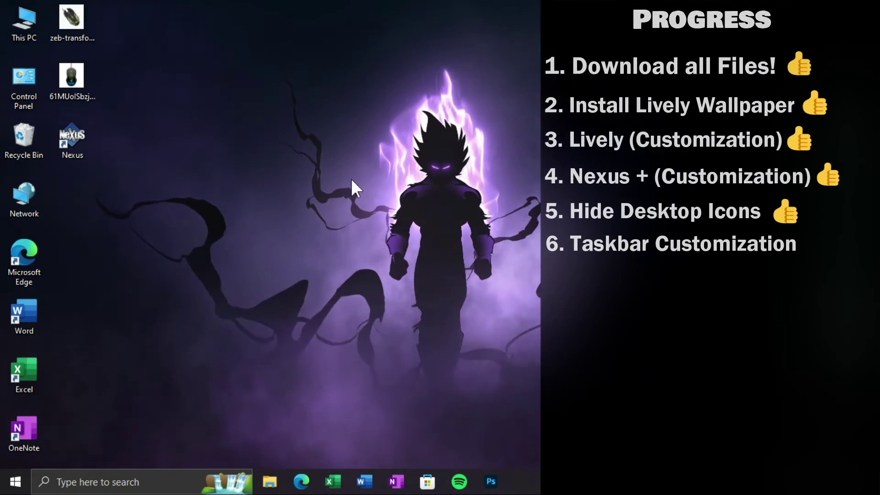
# Step: Hide all desktop icons
pyautogui.rightClick(270, 173)
pyautogui.moveTo(320, 181)
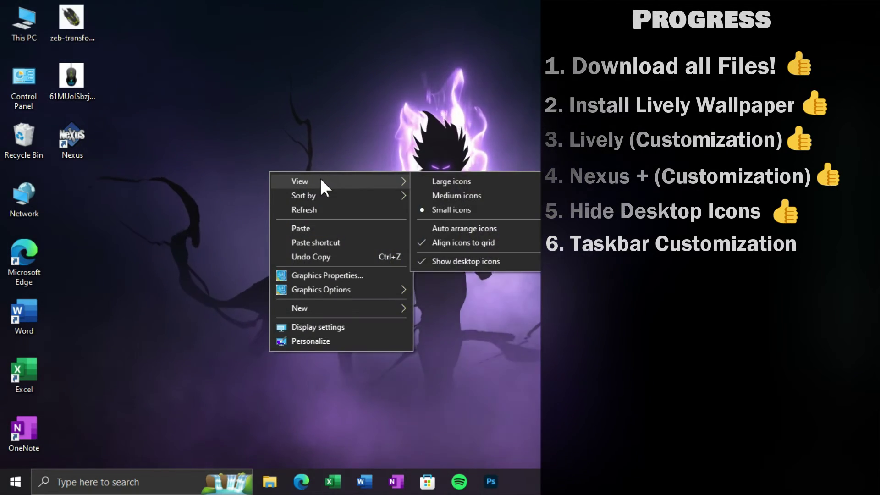
pyautogui.click(454, 260)
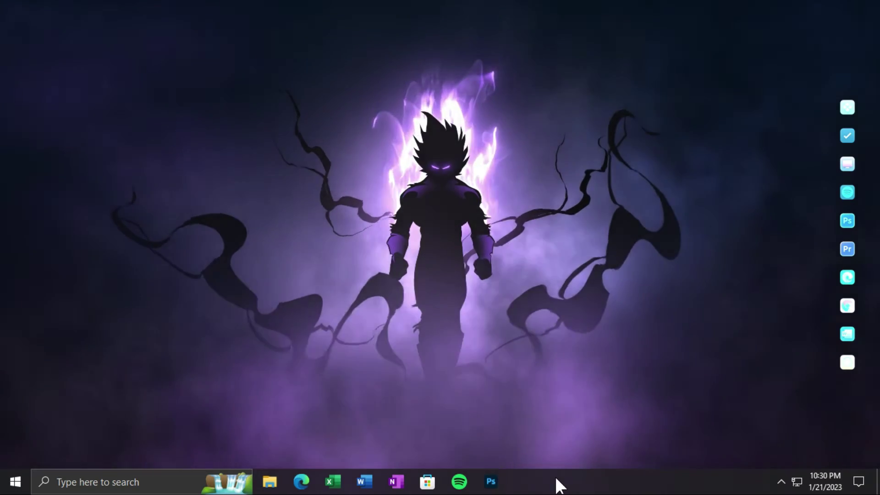
# Step: Set the taskbar search box to Hidden
pyautogui.rightClick(557, 484)
pyautogui.moveTo(598, 177)
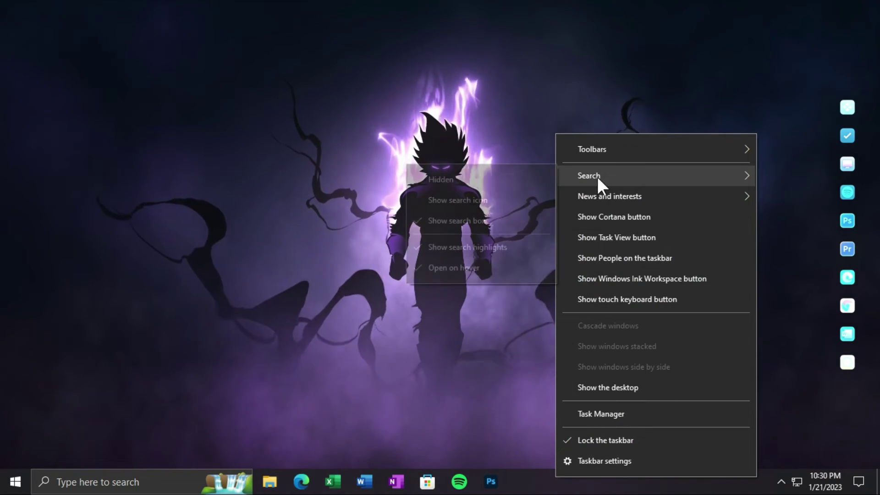
pyautogui.click(483, 179)
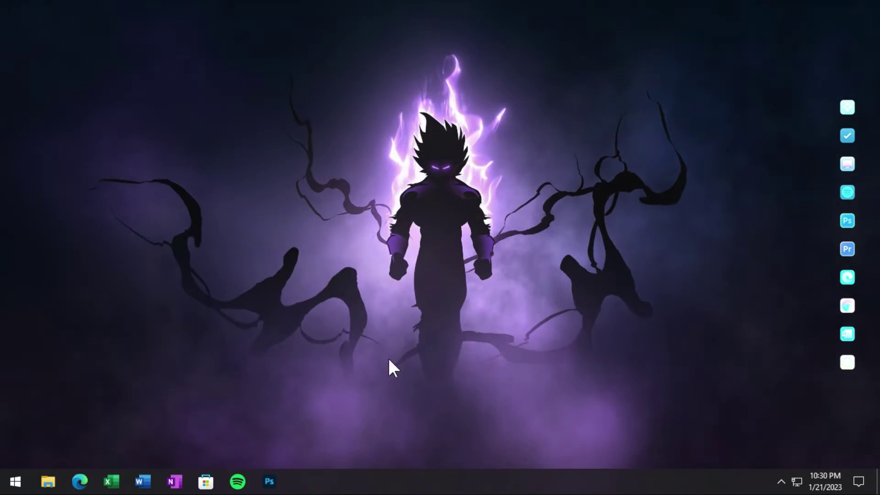
# Step: Turn on small taskbar buttons in the taskbar settings and close the Settings window
pyautogui.rightClick(487, 482)
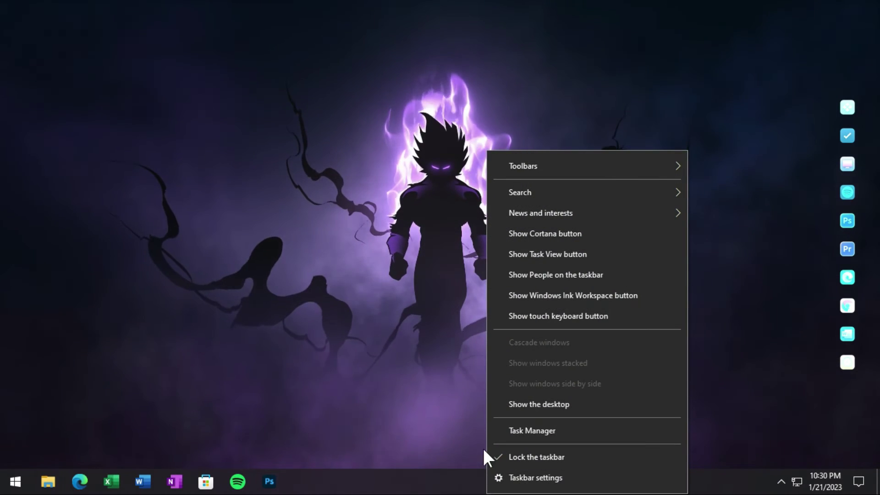
pyautogui.click(524, 478)
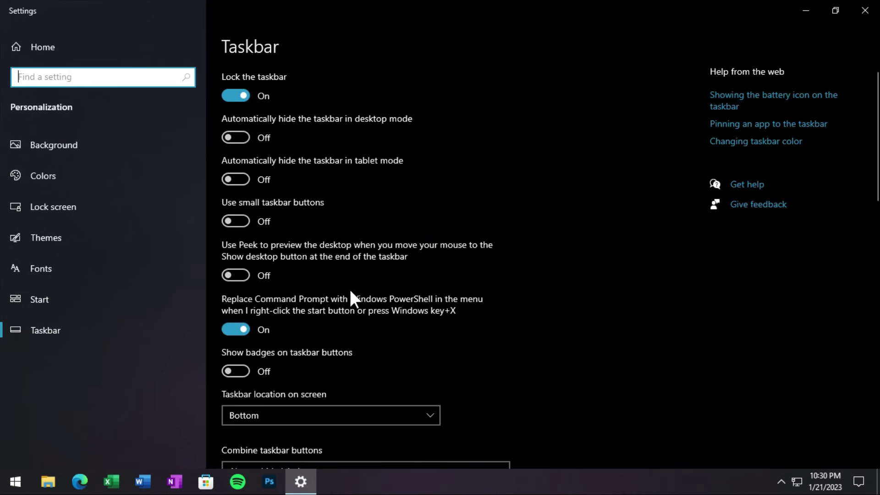
pyautogui.click(235, 222)
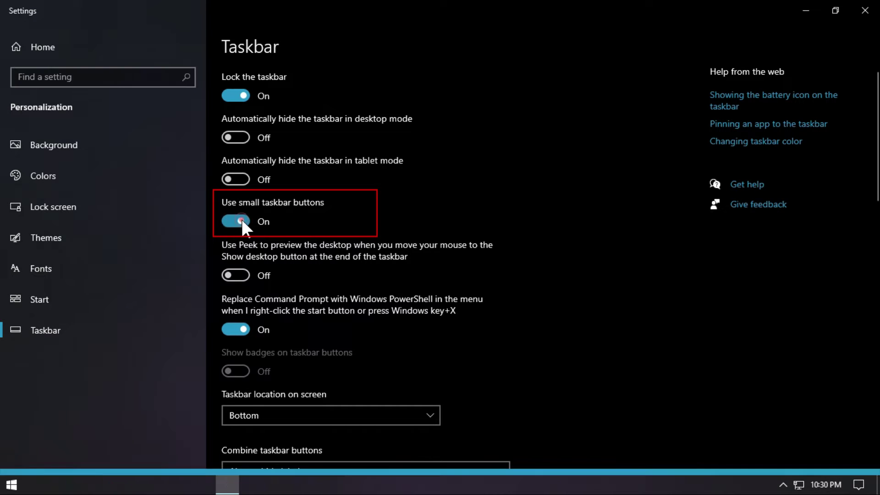
pyautogui.click(855, 11)
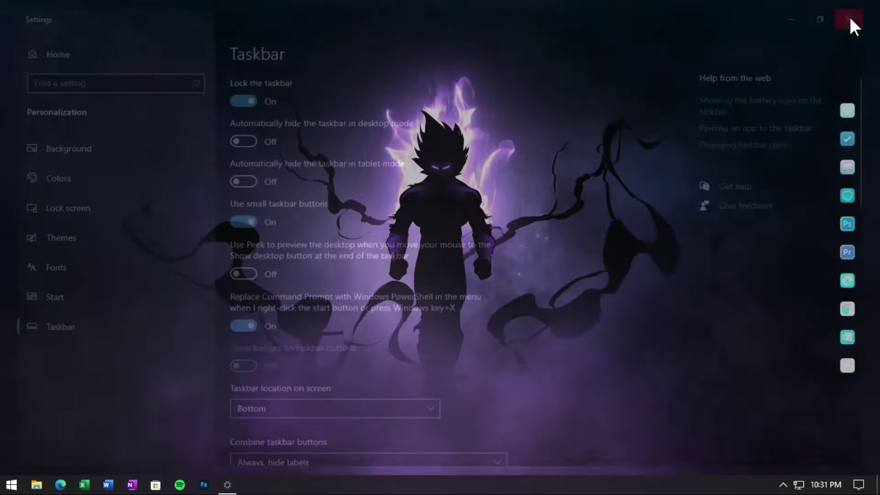
# Step: Add the Links toolbar to the taskbar and unlock the taskbar
pyautogui.rightClick(417, 485)
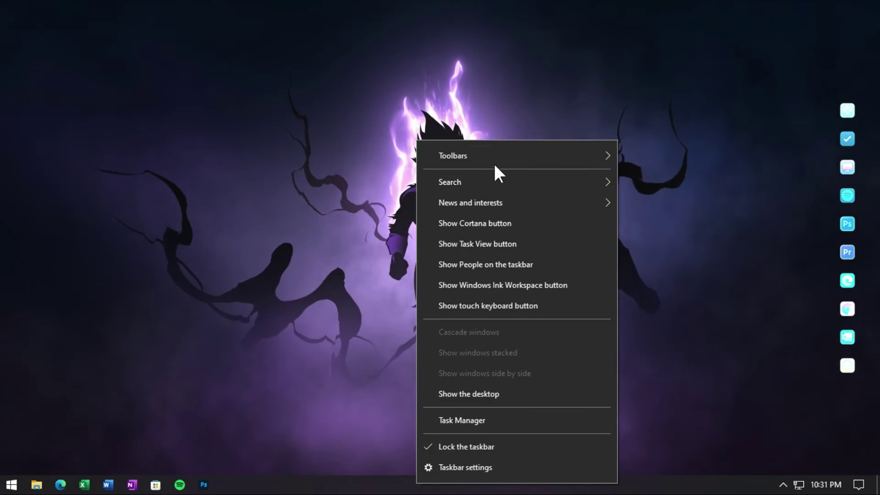
pyautogui.moveTo(497, 155)
pyautogui.click(641, 174)
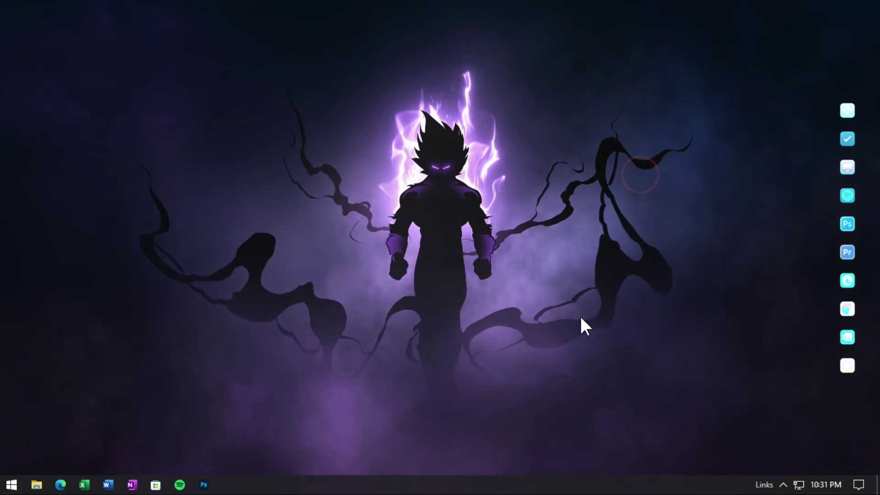
pyautogui.rightClick(541, 486)
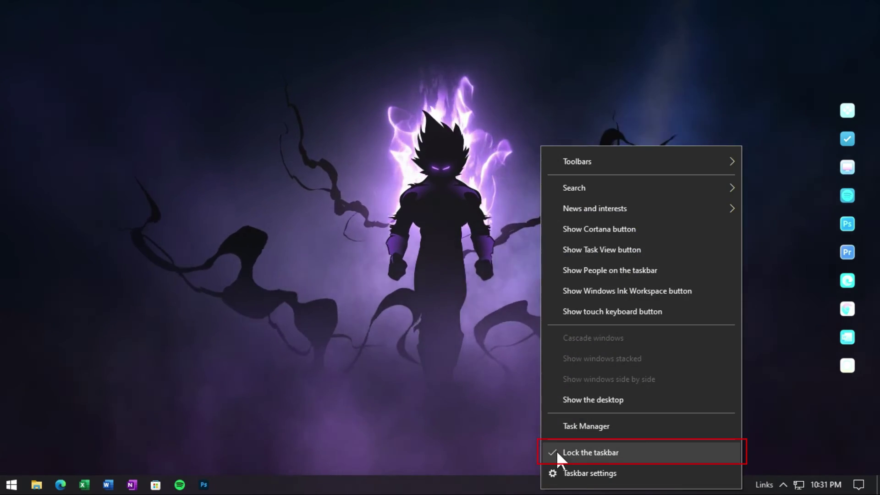
pyautogui.click(583, 452)
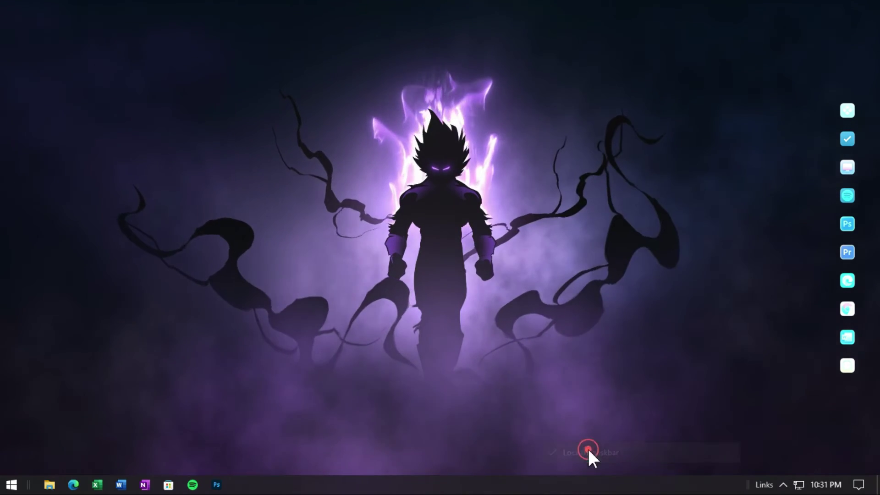
# Step: Move the Links toolbar beside the Start button and shift the pinned app icons to the middle of the taskbar
pyautogui.click(747, 484)
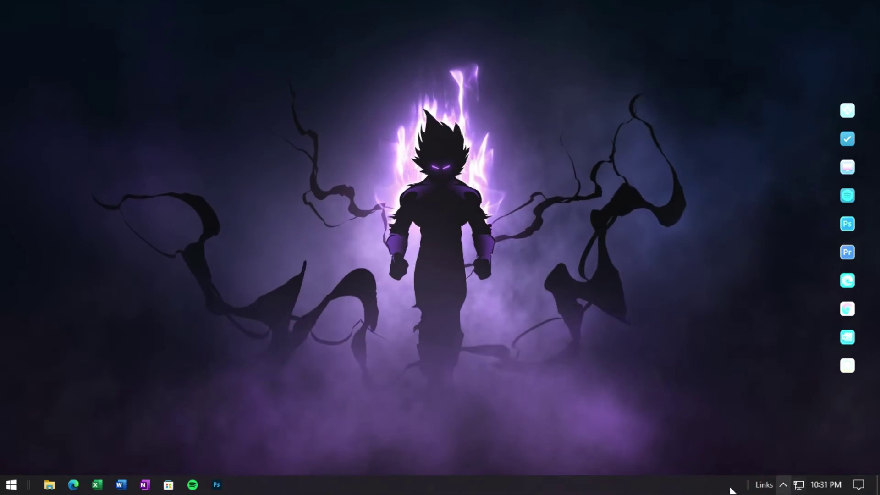
pyautogui.moveTo(747, 484); pyautogui.dragTo(28, 485)
pyautogui.moveTo(704, 486); pyautogui.dragTo(441, 487)
pyautogui.moveTo(330, 482); pyautogui.dragTo(314, 482)
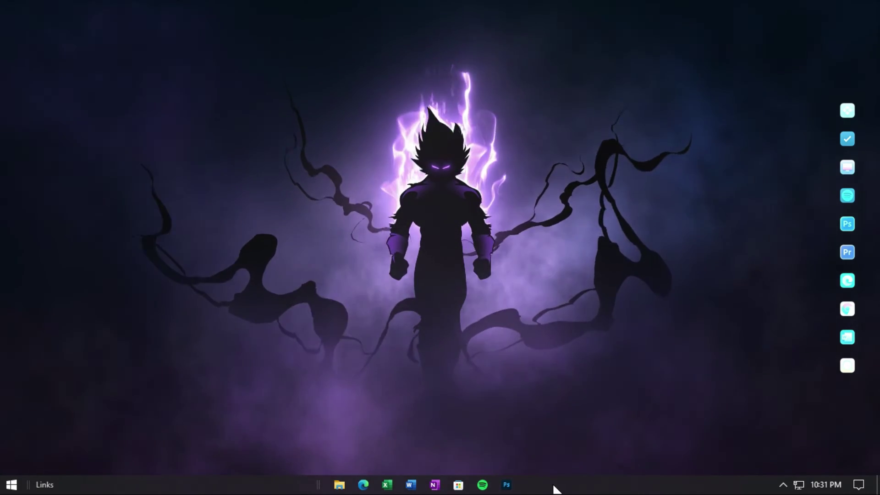
# Step: Lock the taskbar and move the network icon into the hidden tray icons
pyautogui.rightClick(554, 488)
pyautogui.click(589, 446)
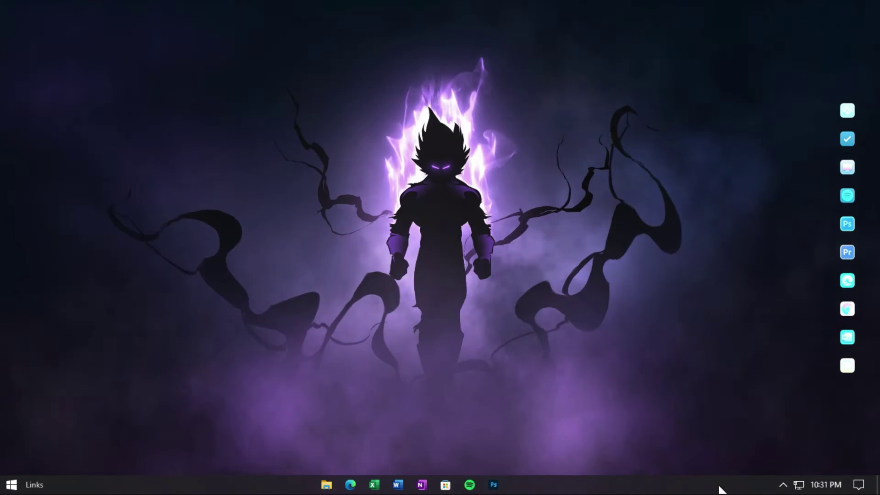
pyautogui.click(796, 486)
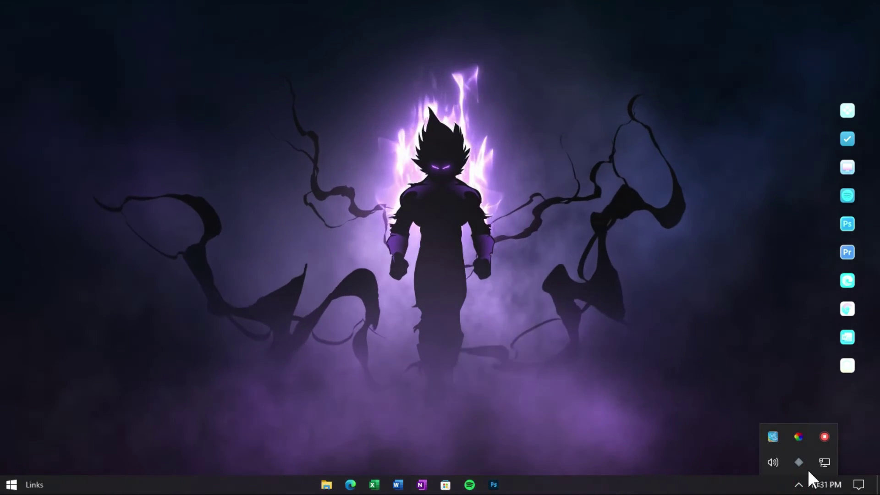
pyautogui.click(797, 485)
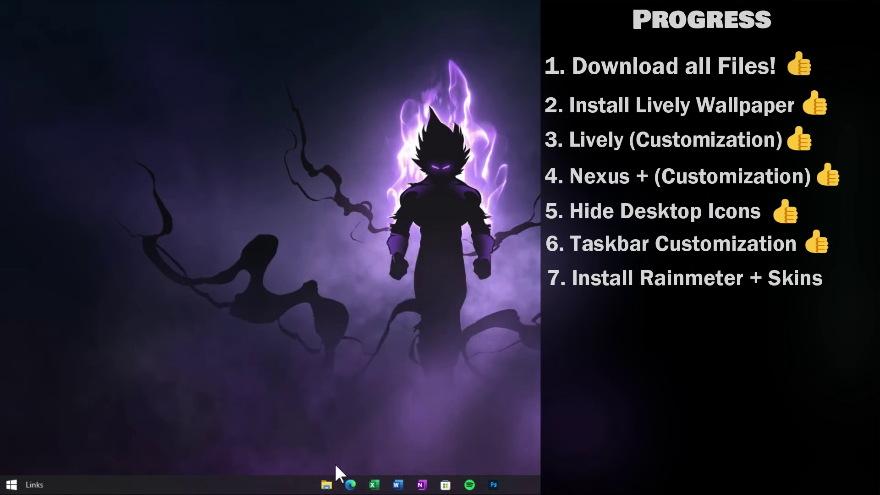
# Step: Run the Rainmeter-4.5.17 installer from the Downloads folder and complete the standard installation
pyautogui.click(332, 488)
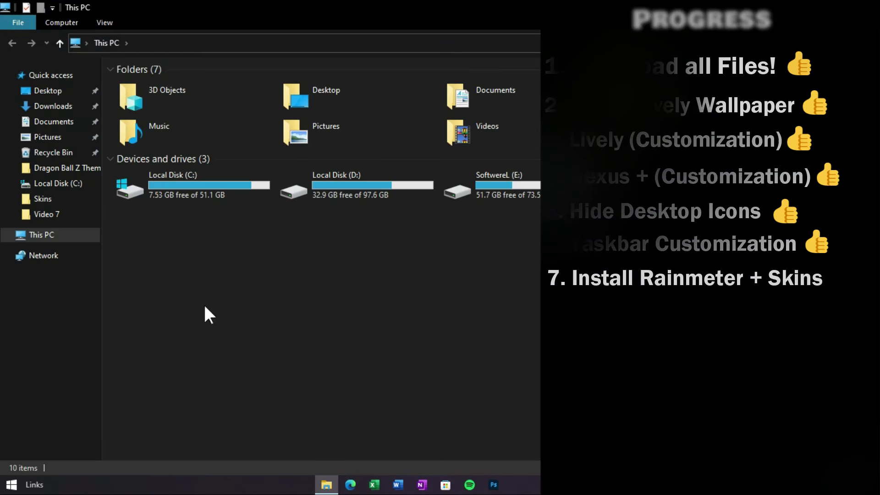
pyautogui.click(54, 107)
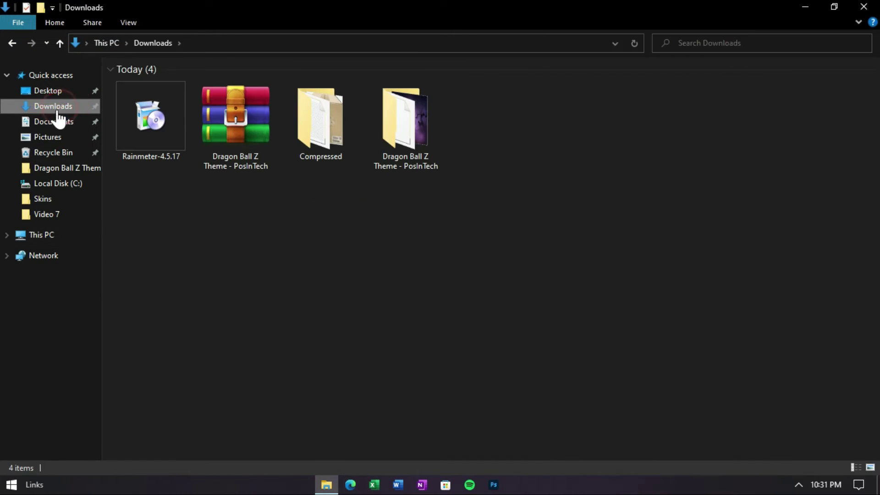
pyautogui.rightClick(151, 114)
pyautogui.click(178, 122)
pyautogui.click(441, 271)
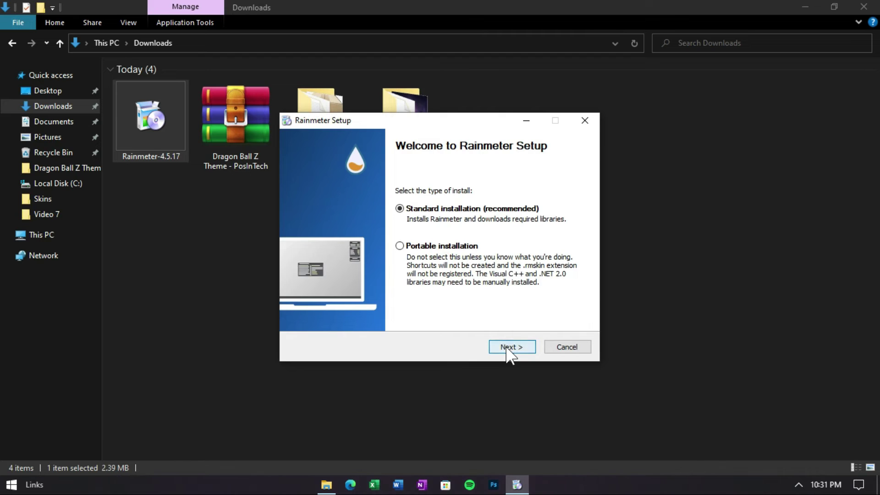
pyautogui.click(508, 352)
pyautogui.click(509, 352)
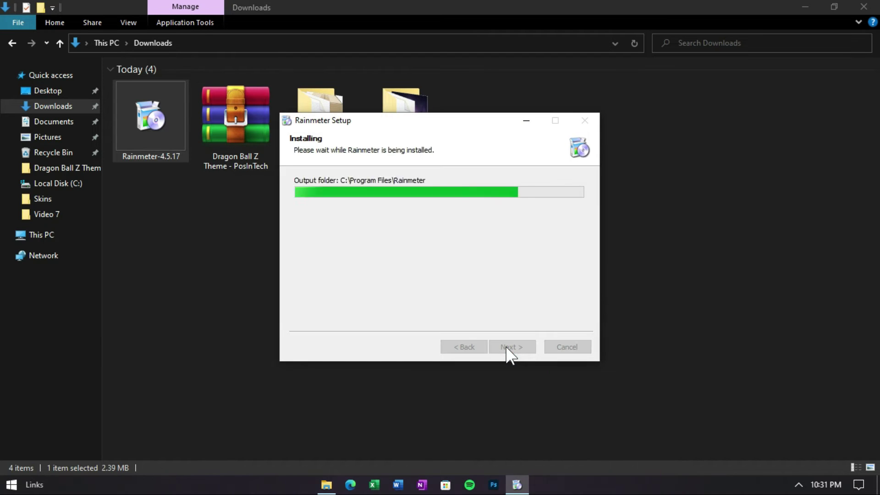
pyautogui.click(508, 347)
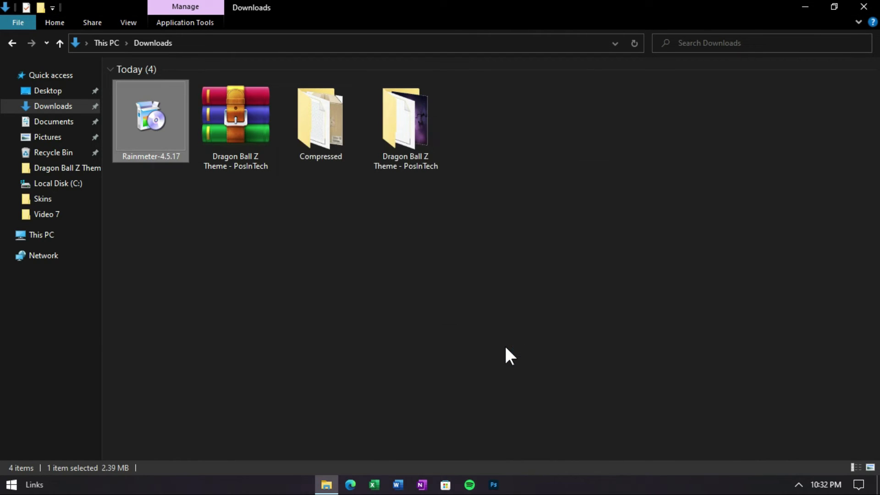
# Step: Install the waveline.rmskin package from the Dragon Ball Z Theme - PosInTech folder
pyautogui.doubleClick(389, 116)
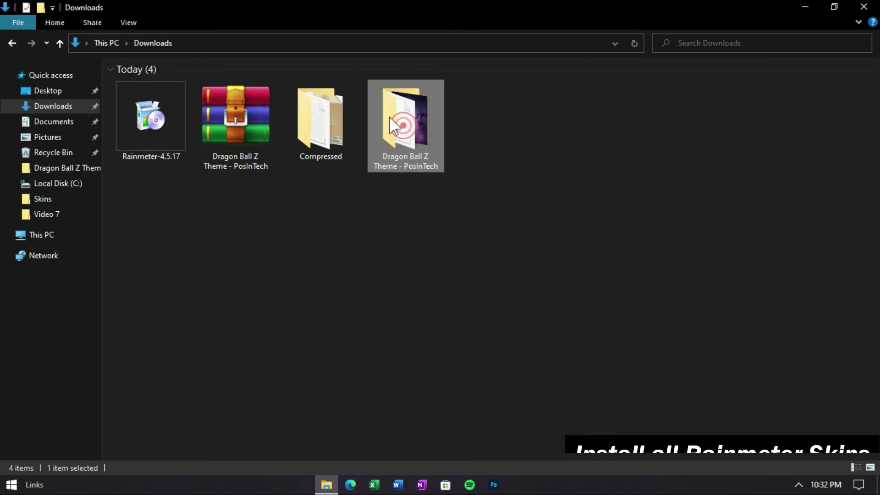
pyautogui.click(394, 102)
pyautogui.rightClick(395, 101)
pyautogui.click(414, 110)
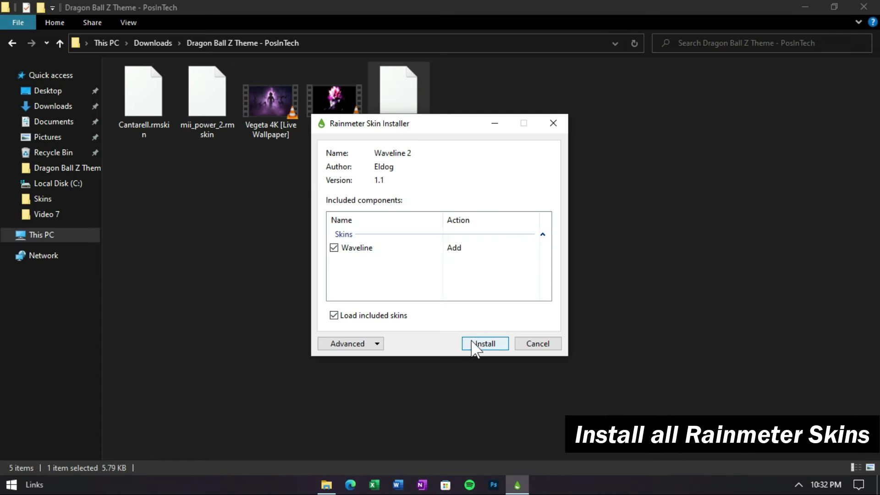
pyautogui.click(481, 345)
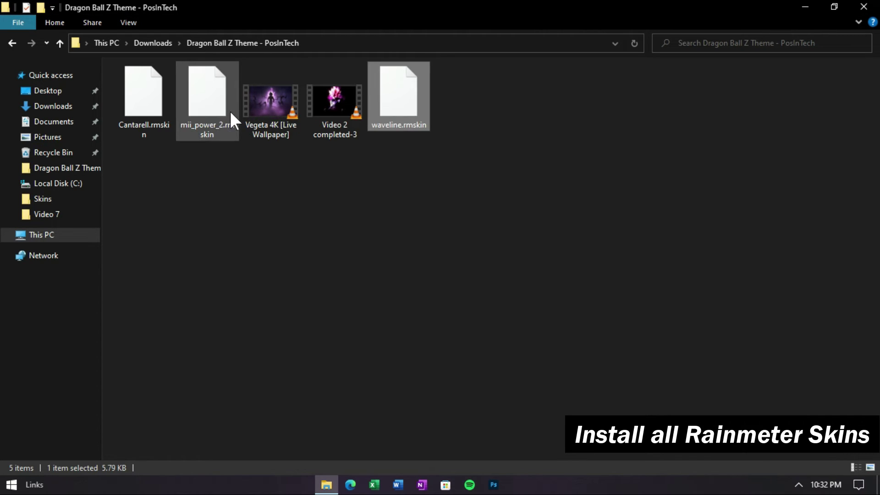
# Step: Install the mii_power_2.rmskin and Cantarell.rmskin packages from the theme folder, keeping their included components
pyautogui.rightClick(231, 109)
pyautogui.click(235, 109)
pyautogui.click(480, 344)
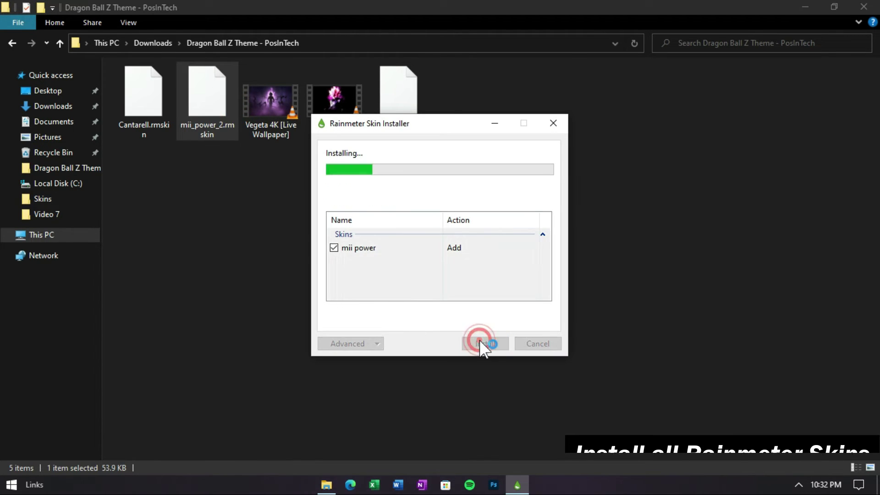
pyautogui.rightClick(146, 78)
pyautogui.click(156, 85)
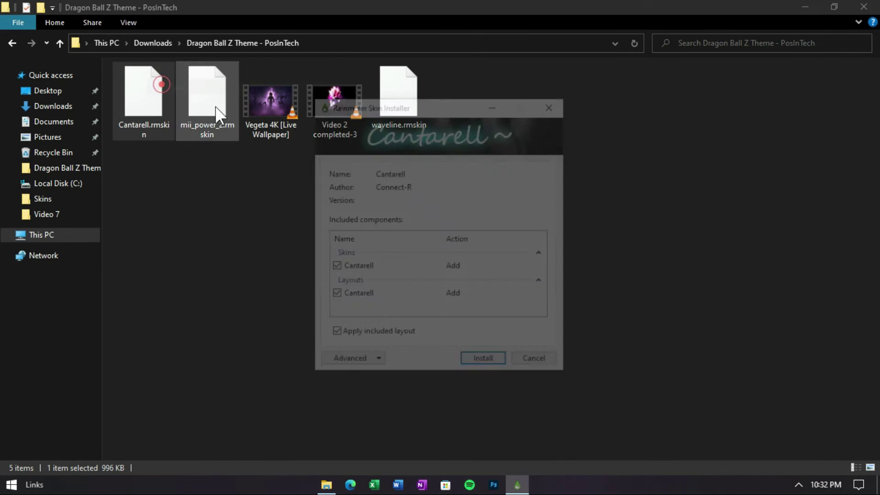
pyautogui.click(479, 362)
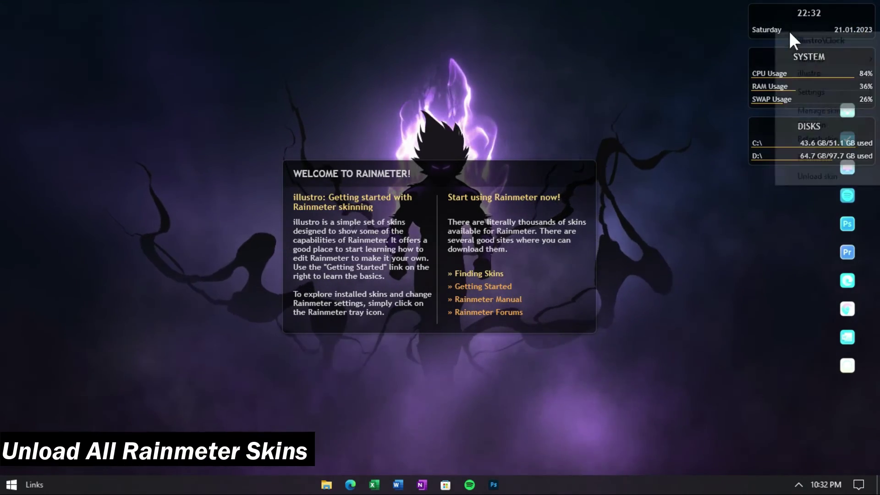
# Step: Unload the default illustro clock, system, disk and welcome skins from the desktop
pyautogui.rightClick(788, 30)
pyautogui.click(810, 176)
pyautogui.rightClick(779, 73)
pyautogui.click(805, 238)
pyautogui.rightClick(786, 166)
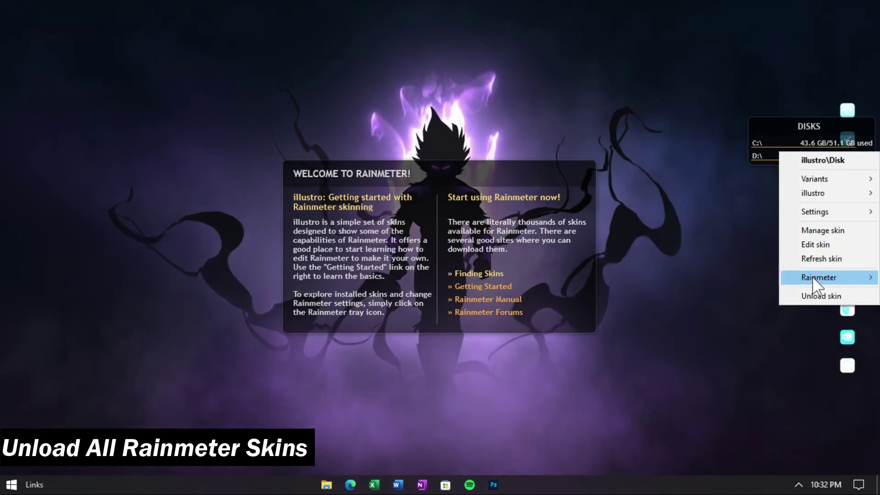
pyautogui.click(814, 293)
pyautogui.rightClick(477, 208)
pyautogui.click(527, 354)
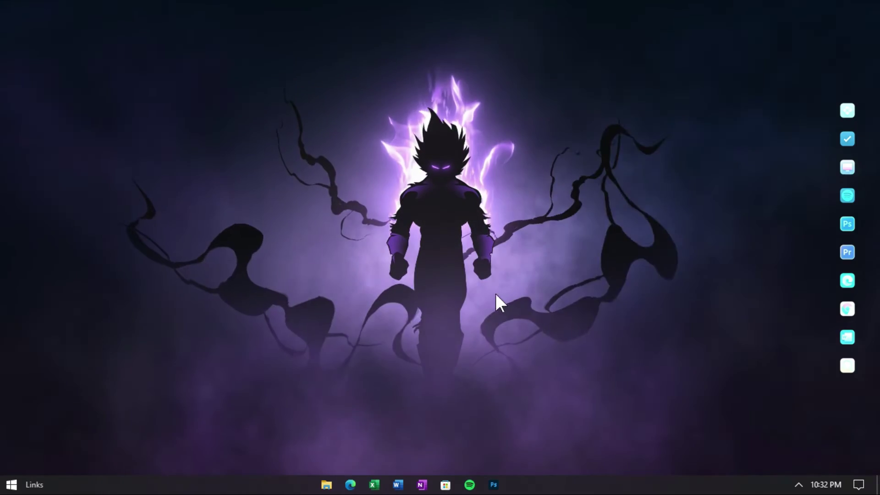
pyautogui.click(428, 190)
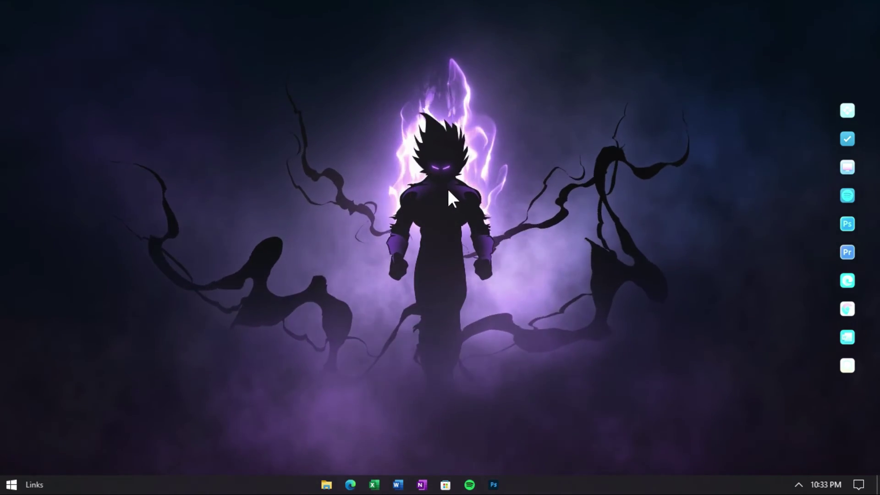
# Step: Open the Manage Rainmeter window and load Clock.ini from the Cantarell skin's Clock folder
pyautogui.click(798, 485)
pyautogui.rightClick(820, 438)
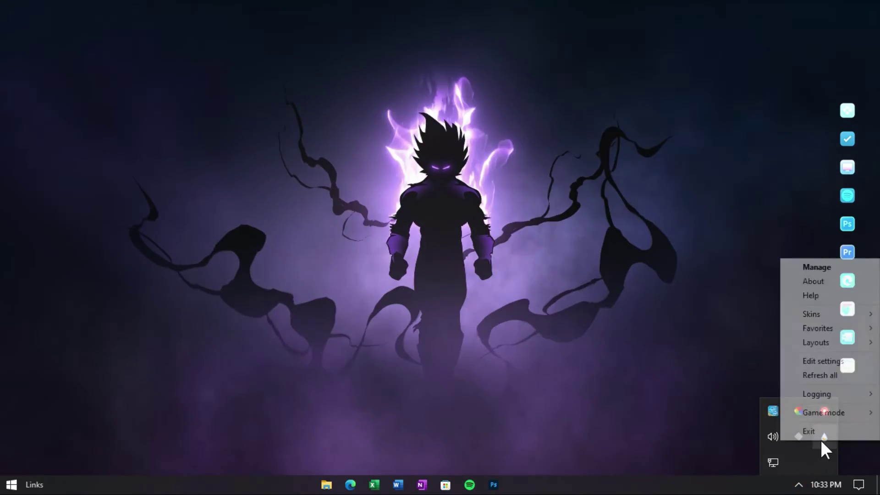
pyautogui.click(823, 266)
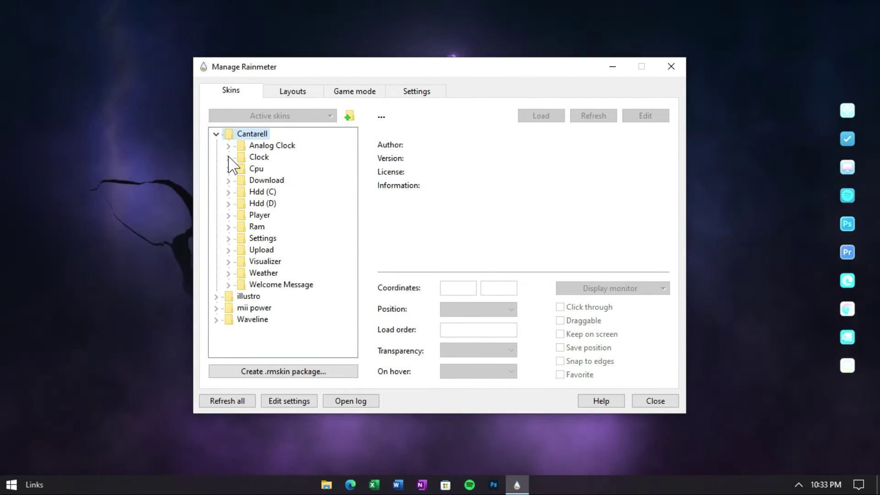
pyautogui.click(228, 157)
pyautogui.rightClick(269, 171)
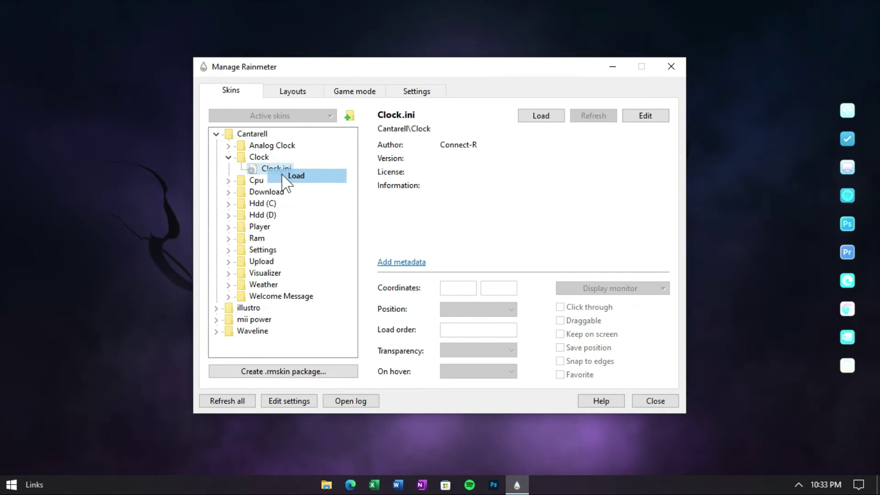
pyautogui.click(282, 175)
# Step: Reposition the clock skin beside the Manage Rainmeter window and reduce its size
pyautogui.moveTo(117, 40); pyautogui.dragTo(117, 114)
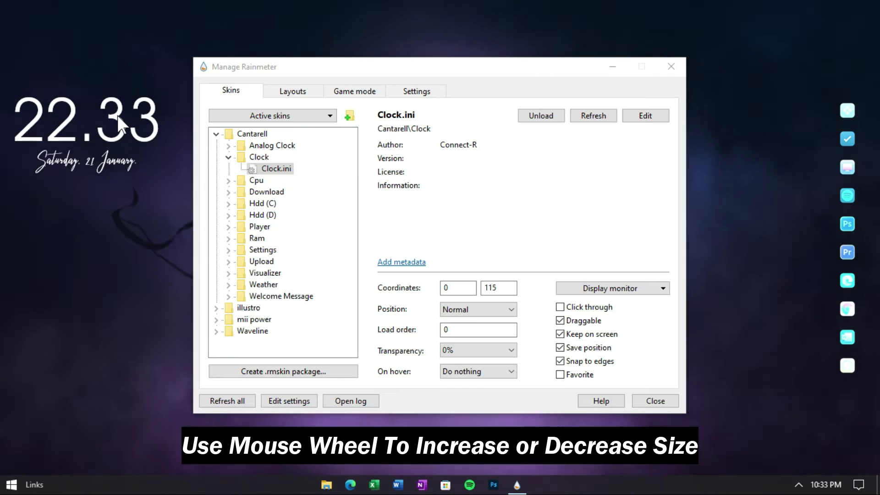
pyautogui.scroll(-3, 117, 115)
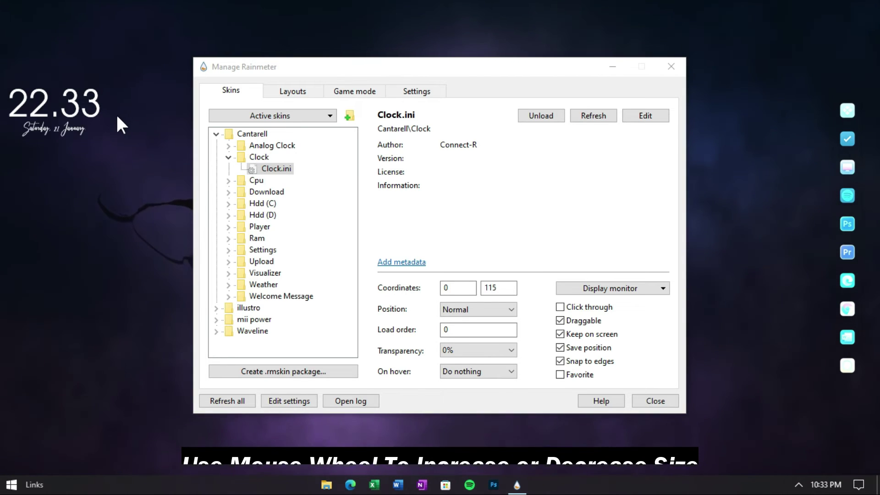
pyautogui.scroll(-2, 86, 110)
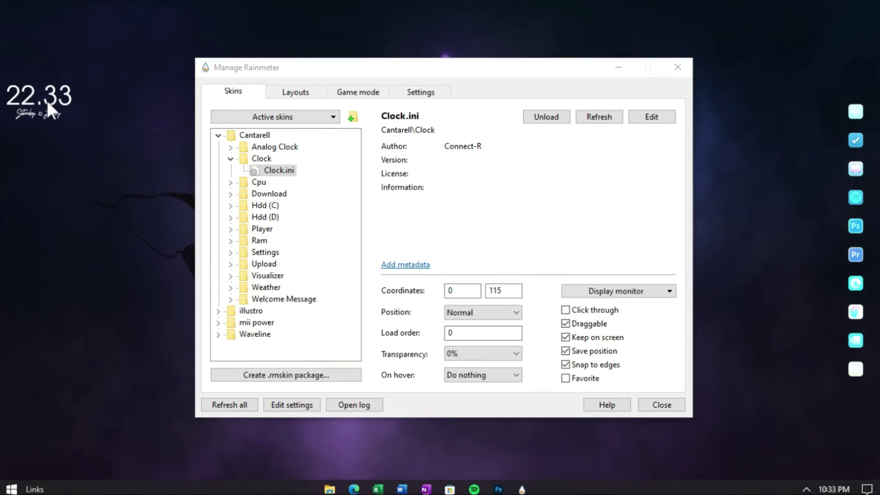
pyautogui.scroll(2, 73, 106)
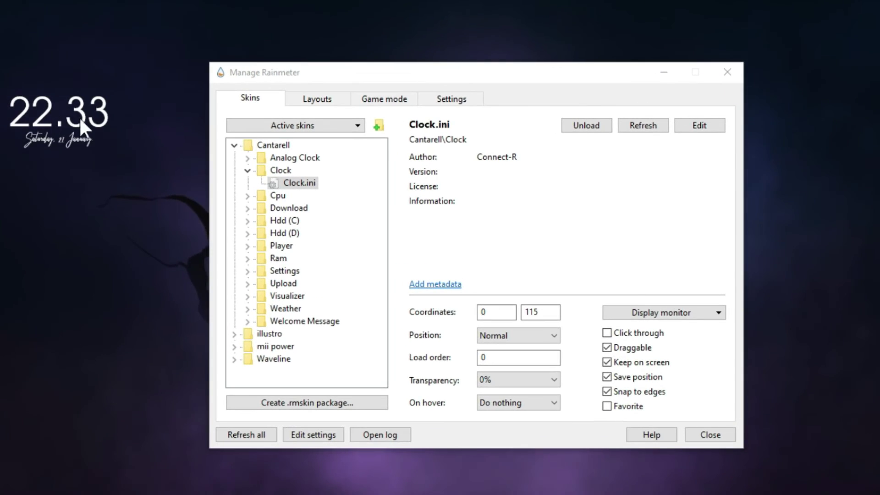
pyautogui.moveTo(88, 111); pyautogui.dragTo(92, 109)
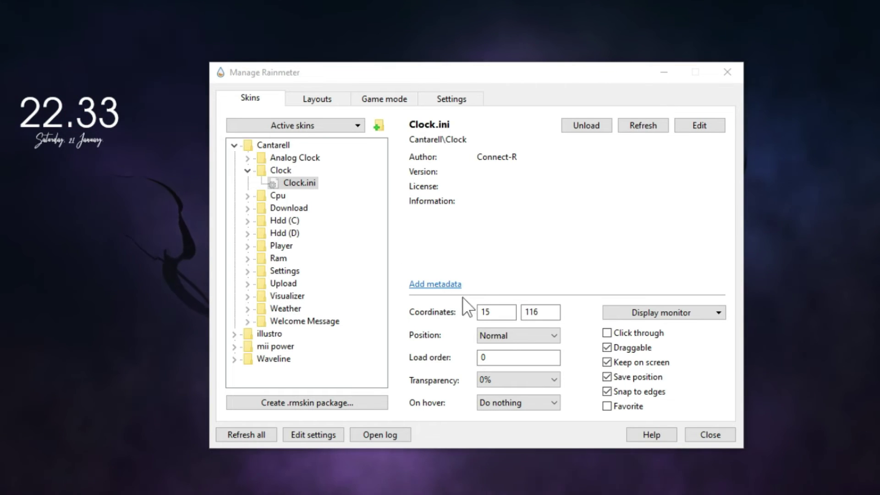
# Step: Clear the clock skin's X coordinate and set its Y coordinate to 27
pyautogui.moveTo(556, 312); pyautogui.dragTo(488, 310)
pyautogui.press('BackSpace')
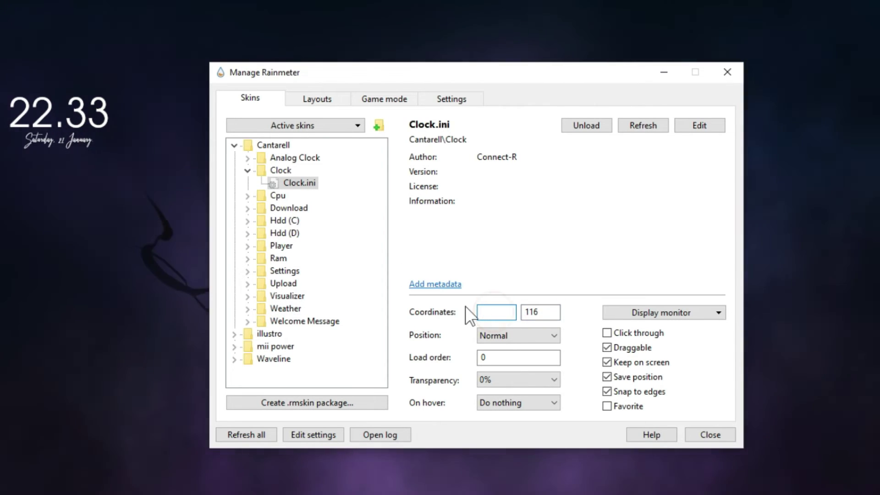
pyautogui.moveTo(545, 311); pyautogui.dragTo(510, 310)
pyautogui.write('2')
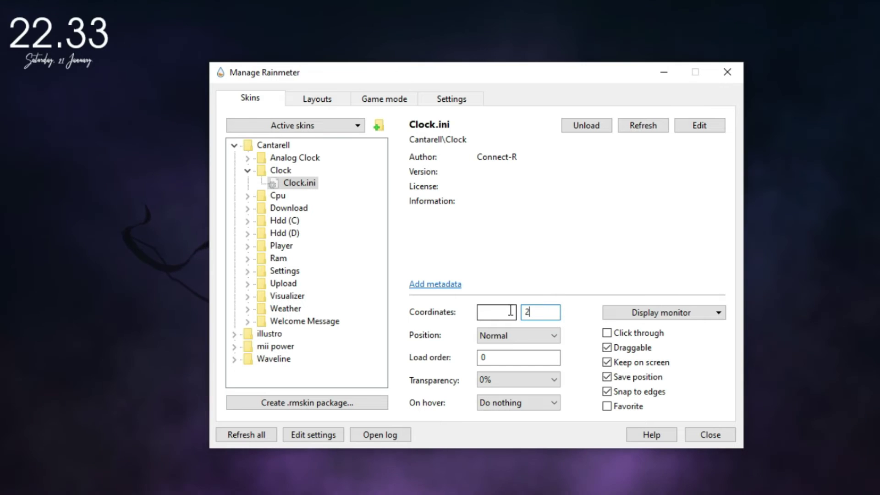
pyautogui.write('7')
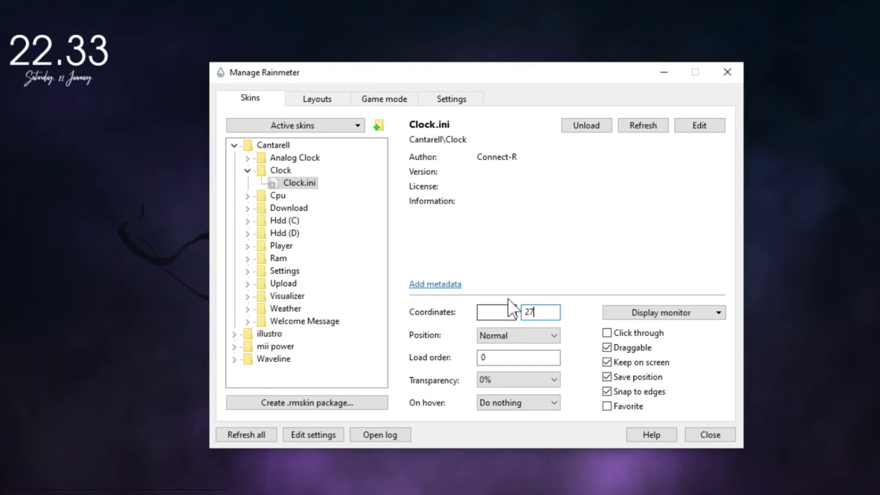
# Step: Set the clock skin's position to On desktop and transparency to 40%, turn on Click through and turn off Draggable
pyautogui.click(529, 336)
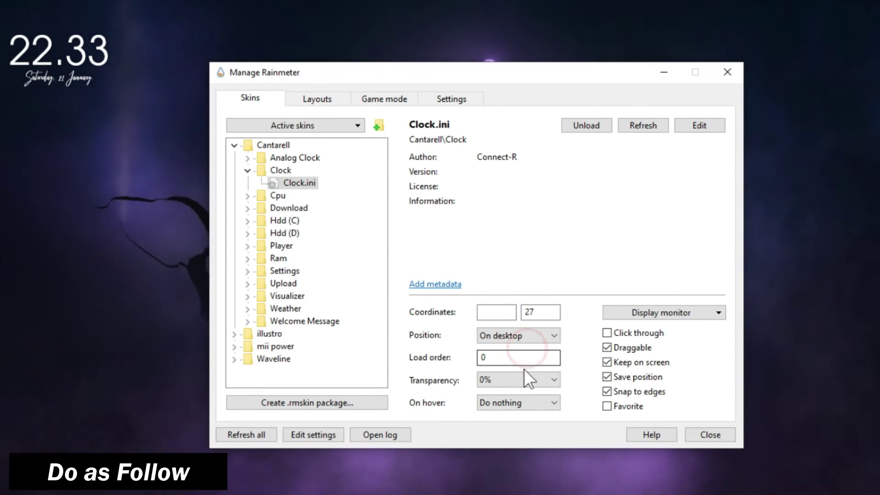
pyautogui.click(524, 380)
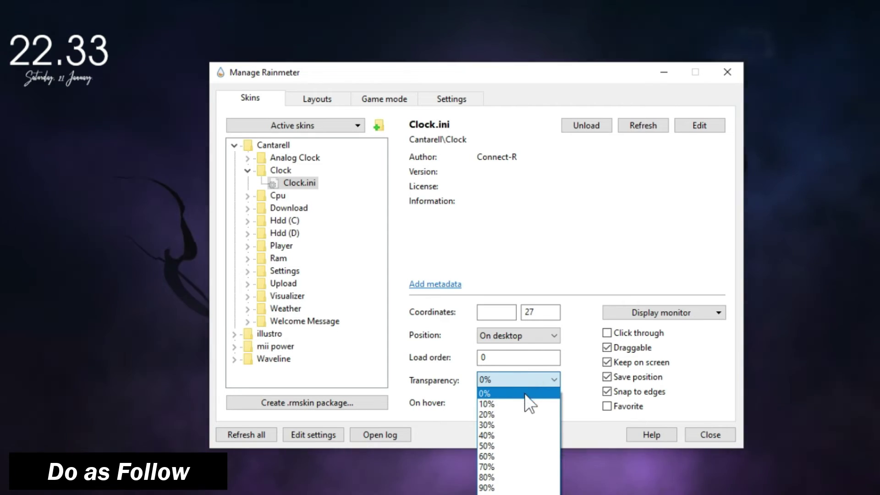
pyautogui.click(519, 435)
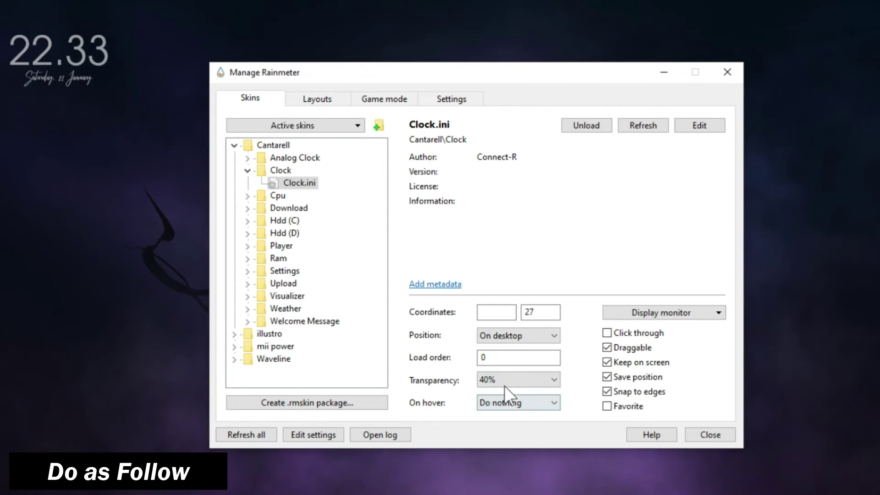
pyautogui.click(606, 334)
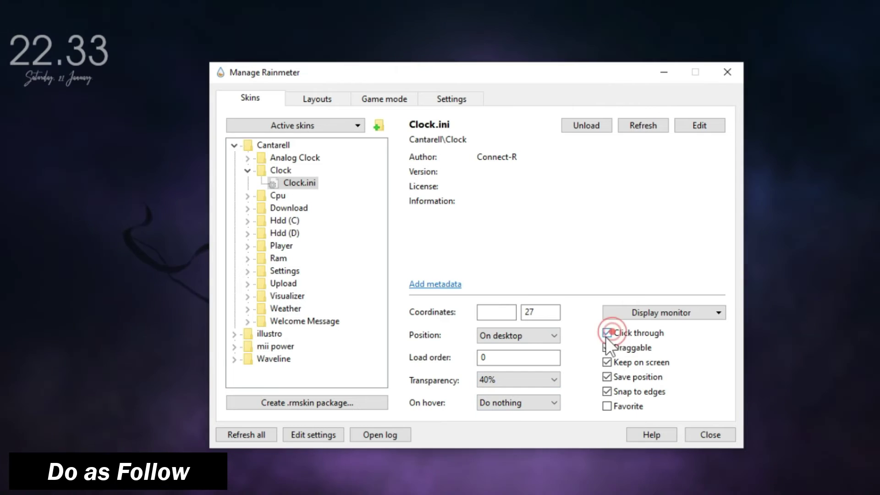
pyautogui.click(607, 347)
# Step: Collapse the Cantarell skin folder and load W.ini from the mii power skin's power folder
pyautogui.click(251, 172)
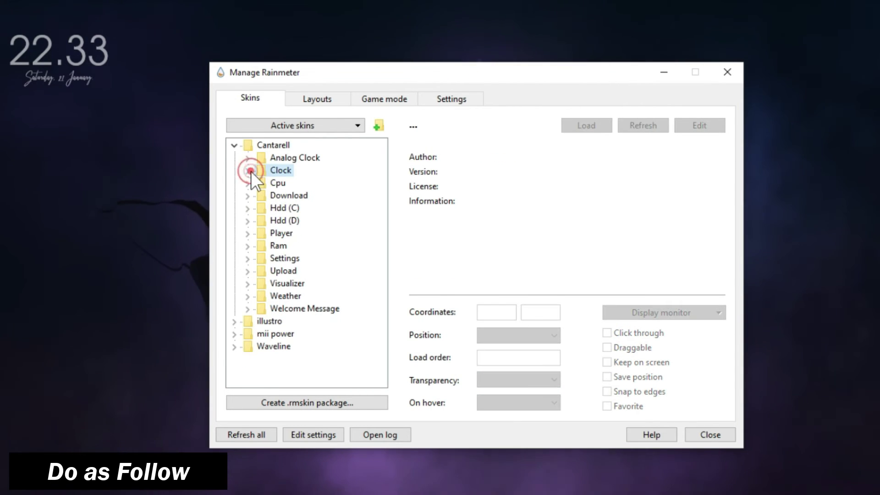
pyautogui.click(235, 146)
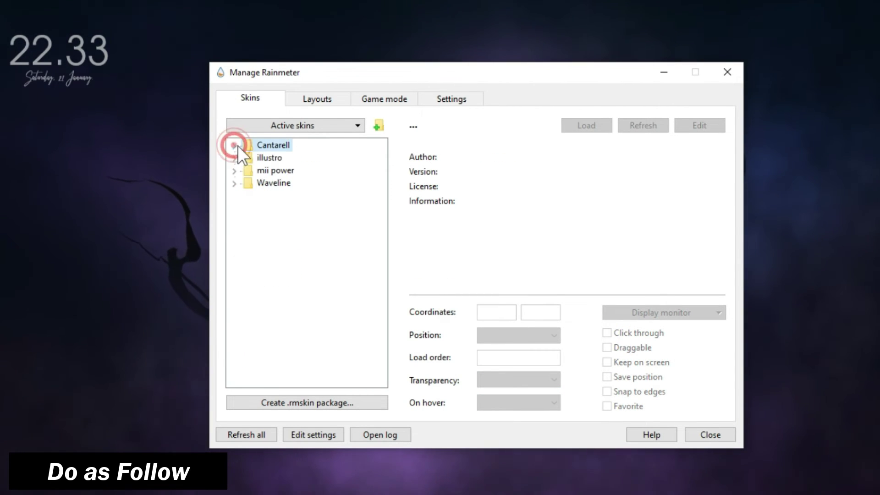
pyautogui.click(235, 171)
pyautogui.click(246, 185)
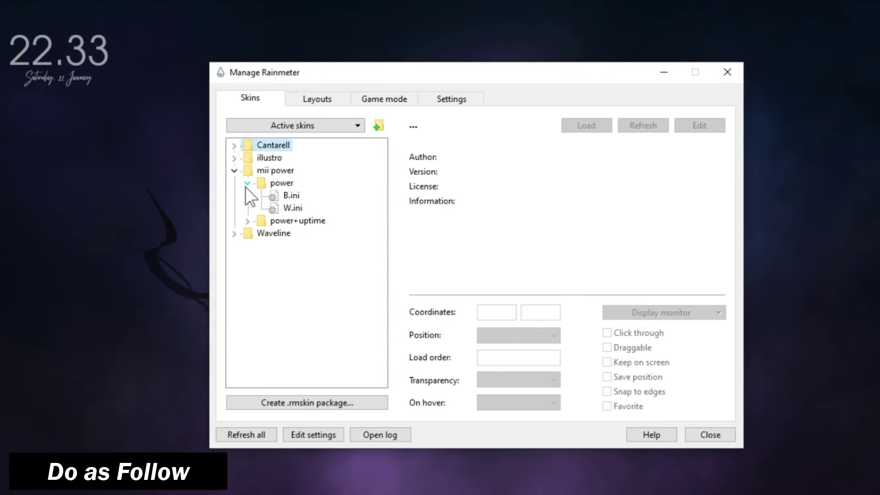
pyautogui.click(282, 207)
pyautogui.rightClick(287, 208)
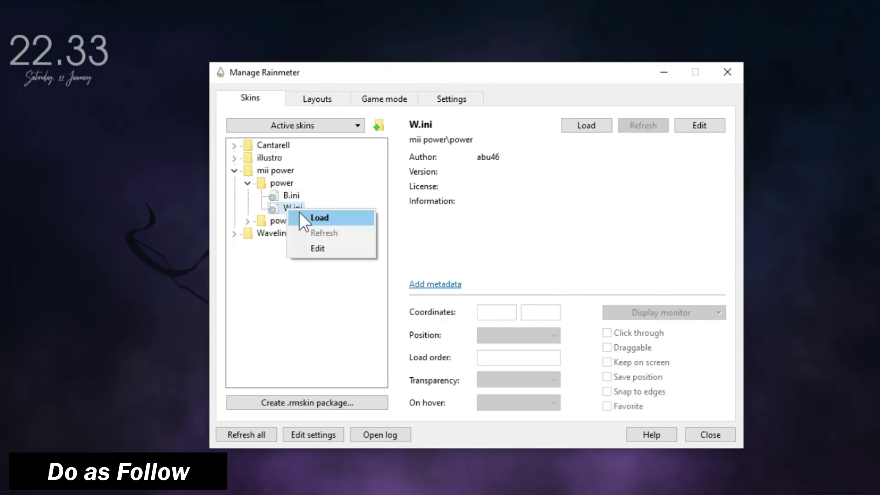
pyautogui.click(304, 214)
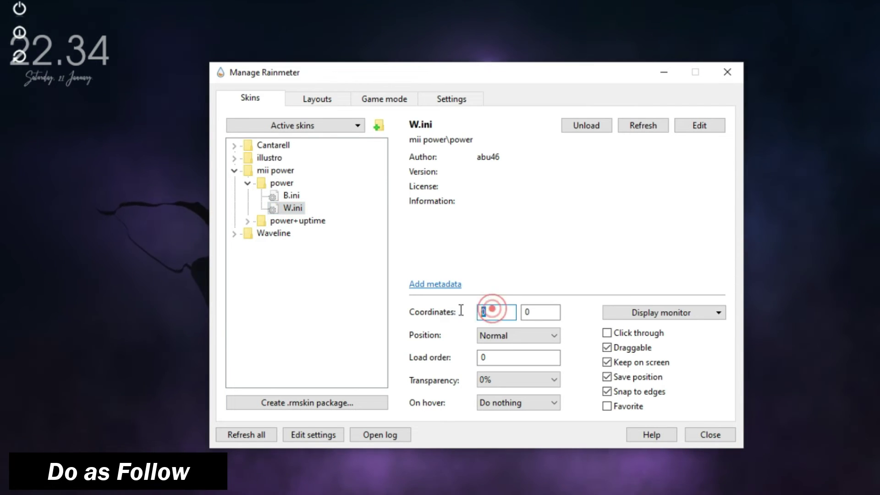
# Step: Set the power skin's coordinates to 177 and 27, turn on Click through and set its transparency to 50%
pyautogui.write('177')
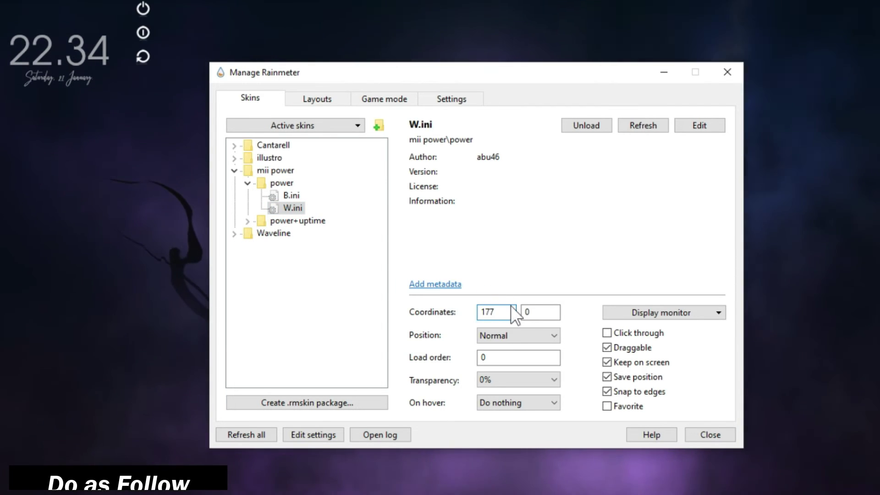
pyautogui.doubleClick(531, 312)
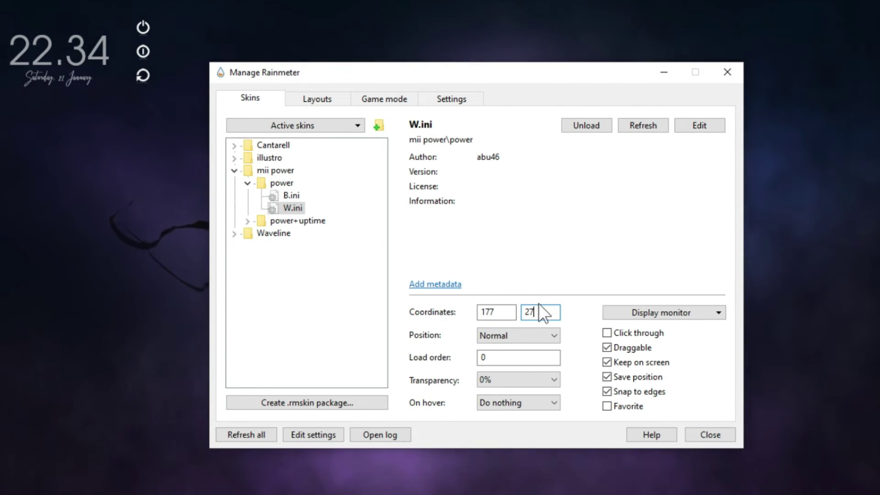
pyautogui.click(606, 333)
pyautogui.click(548, 379)
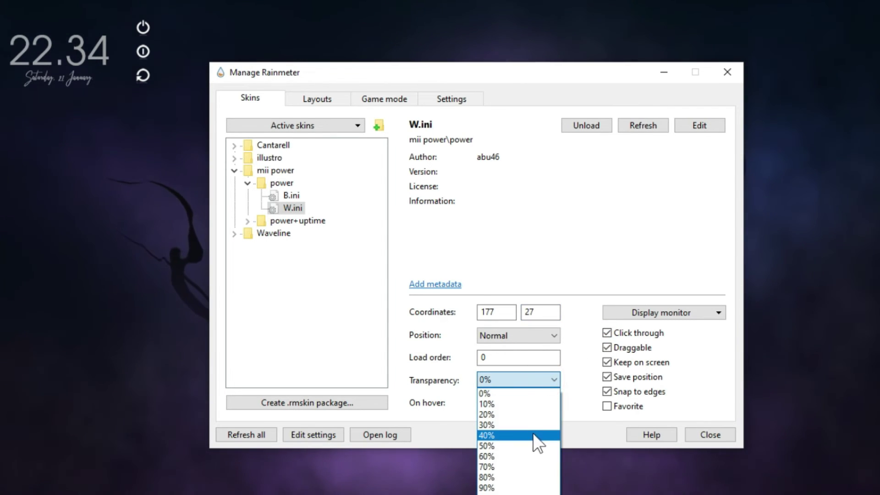
pyautogui.click(523, 444)
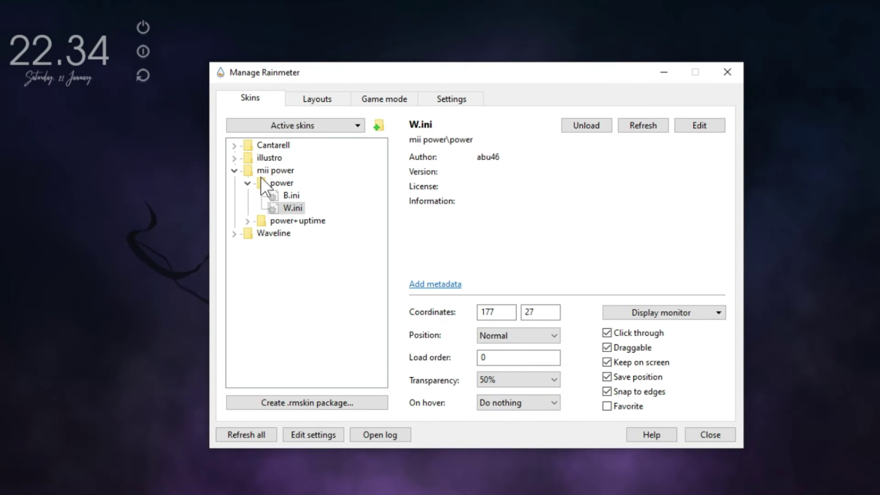
# Step: Collapse the mii power folder and load Skin.ini from the Waveline folder
pyautogui.click(234, 171)
pyautogui.click(232, 184)
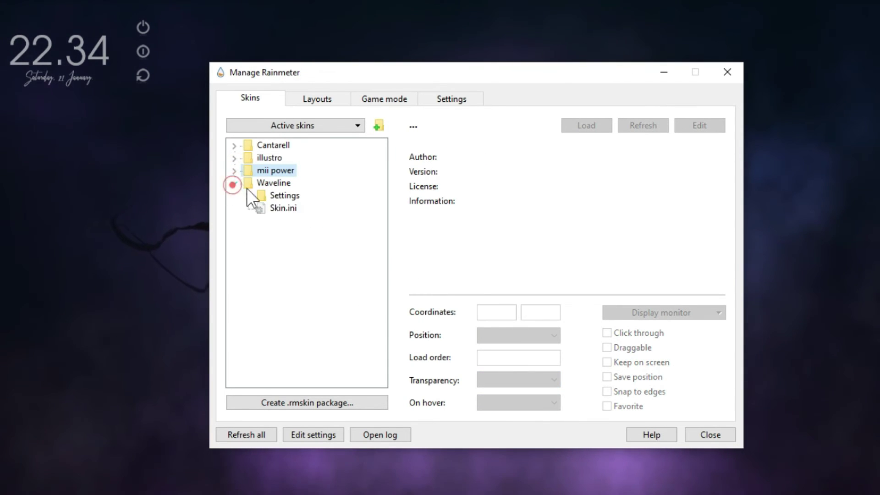
pyautogui.click(247, 196)
pyautogui.click(247, 196)
pyautogui.click(270, 207)
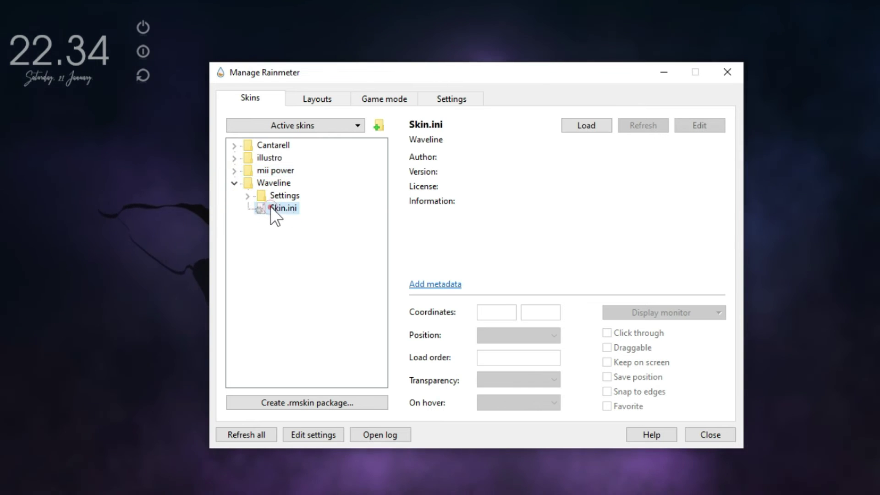
pyautogui.rightClick(271, 208)
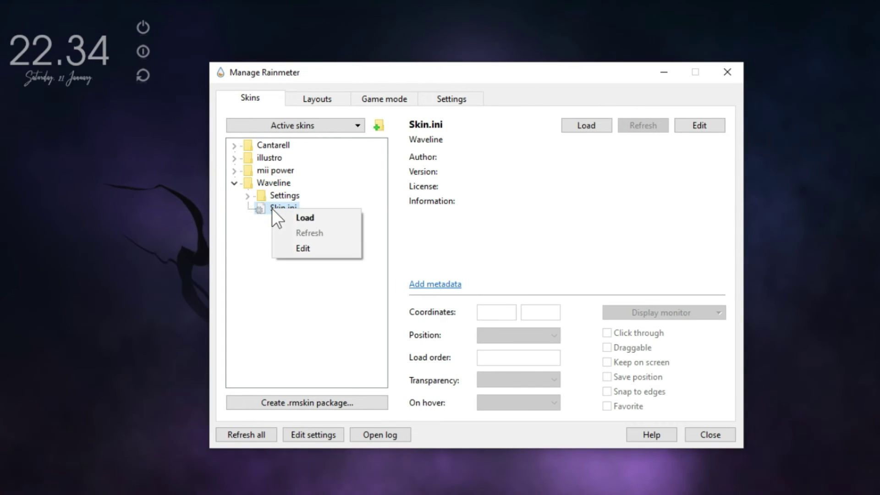
pyautogui.click(300, 216)
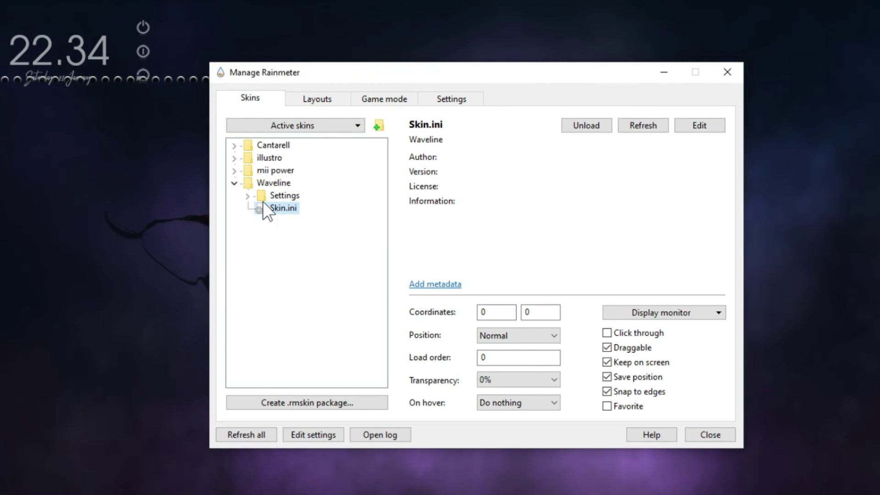
# Step: Load General.ini from Waveline's Settings folder and move its General panel below the clock skin
pyautogui.click(247, 196)
pyautogui.click(293, 208)
pyautogui.rightClick(303, 208)
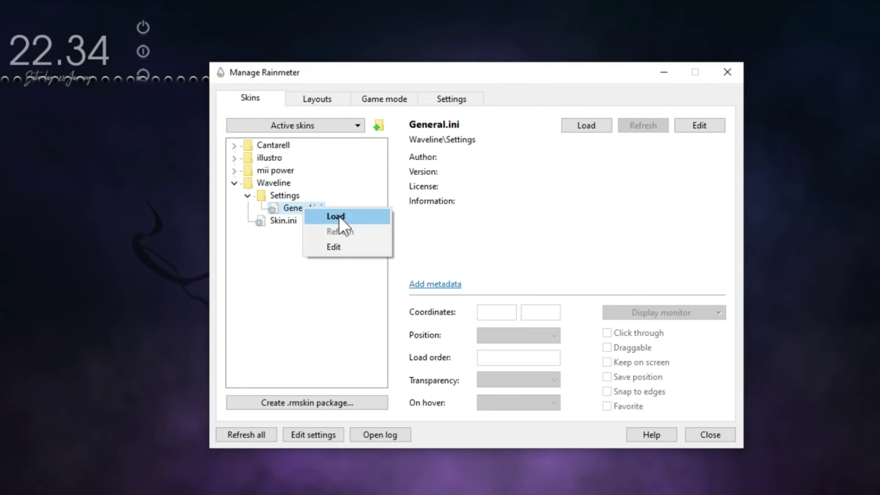
pyautogui.click(339, 216)
pyautogui.moveTo(114, 33); pyautogui.dragTo(115, 148)
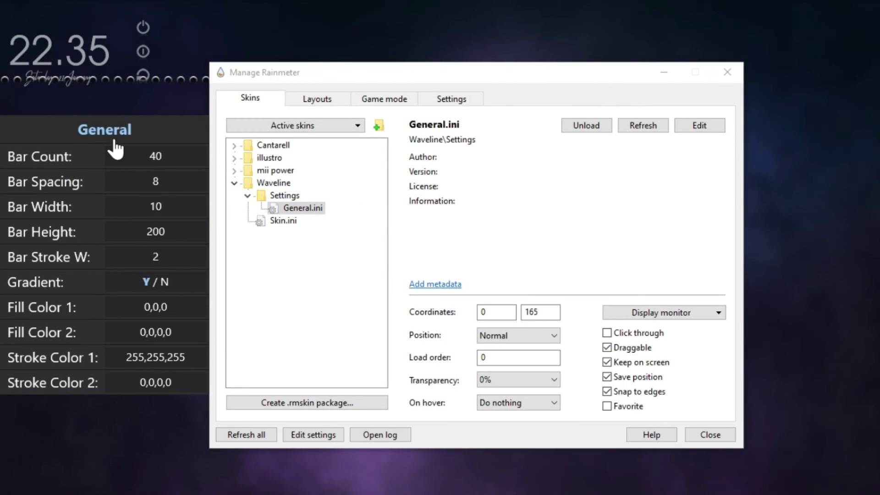
# Step: Set the Waveline visualizer's Bar Count to 16
pyautogui.click(157, 156)
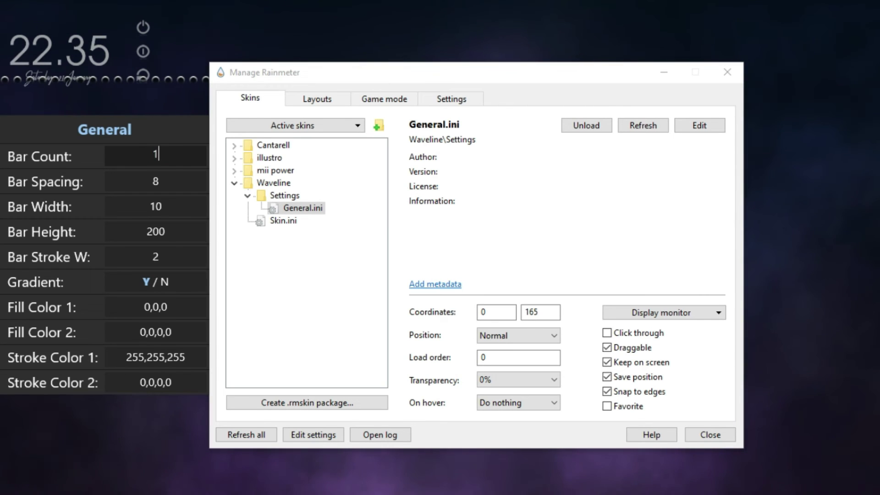
pyautogui.write('16')
pyautogui.press('Return')
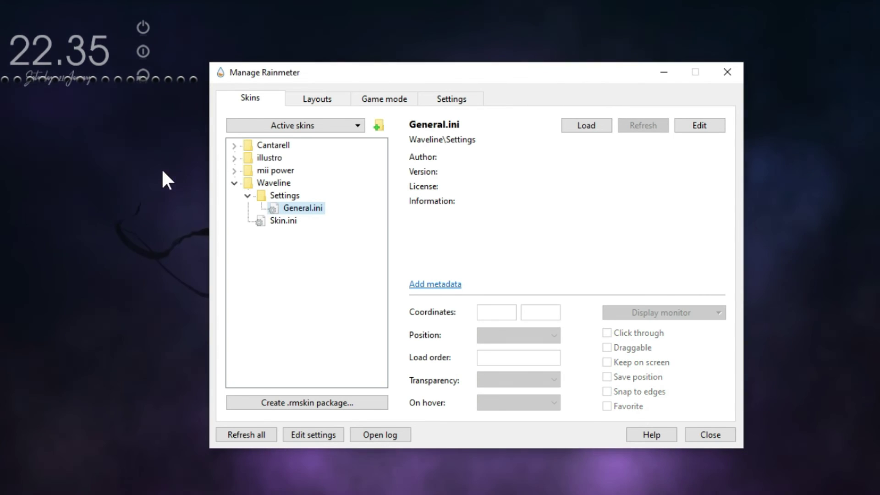
# Step: Load General.ini again and rearrange the Manage Rainmeter window, visualizer and General panel so the visualizer clears the clock and power icons
pyautogui.rightClick(309, 207)
pyautogui.click(320, 213)
pyautogui.moveTo(413, 74); pyautogui.dragTo(432, 100)
pyautogui.moveTo(178, 102); pyautogui.dragTo(331, 59)
pyautogui.moveTo(177, 128); pyautogui.dragTo(181, 159)
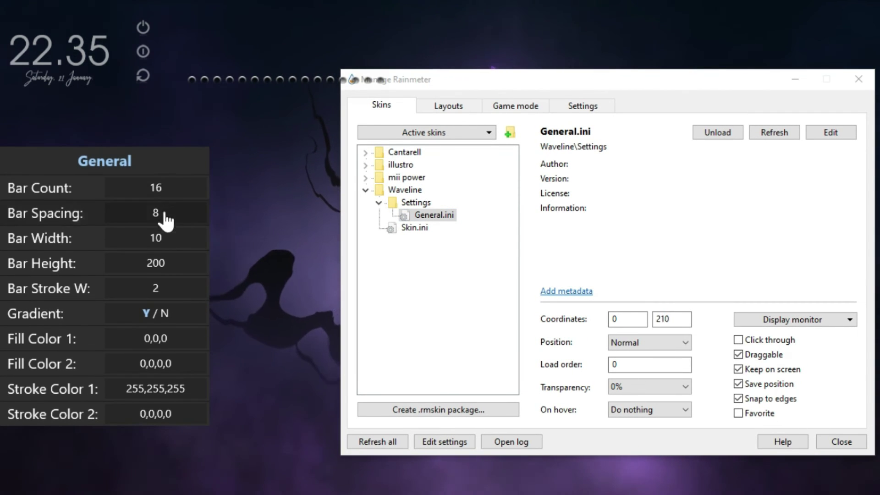
# Step: Set the Waveline visualizer's Bar Width to 4 and Bar Height to 208
pyautogui.click(156, 244)
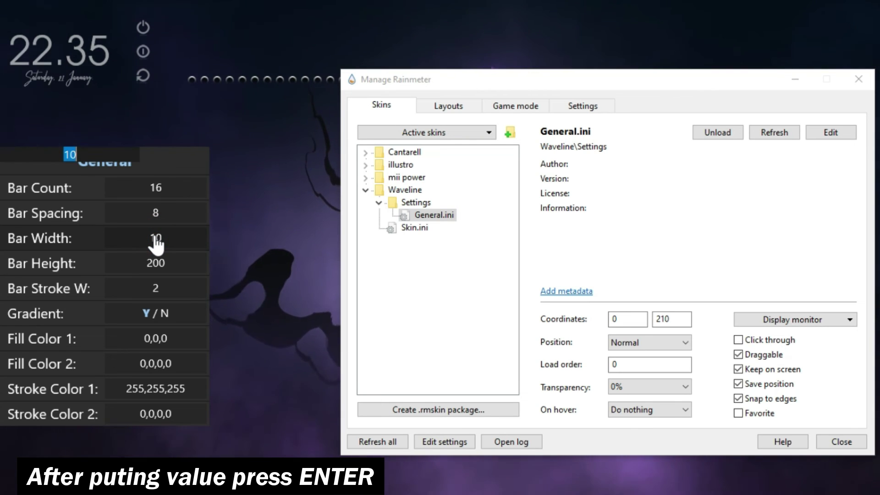
pyautogui.press('BackSpace')
pyautogui.write('4')
pyautogui.press('Return')
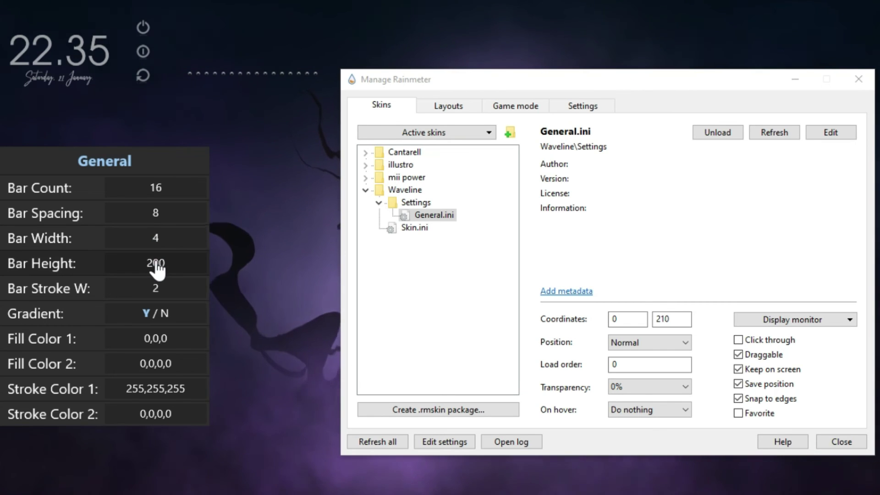
pyautogui.click(156, 262)
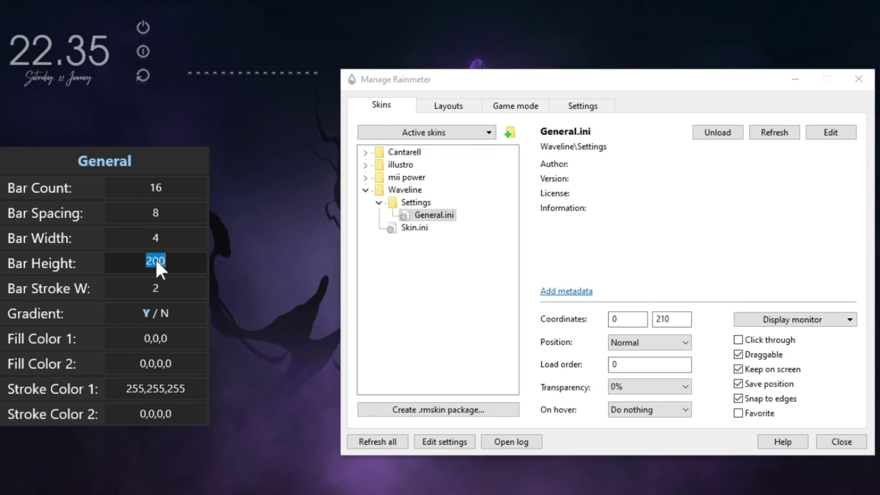
pyautogui.write('20')
pyautogui.press('Return')
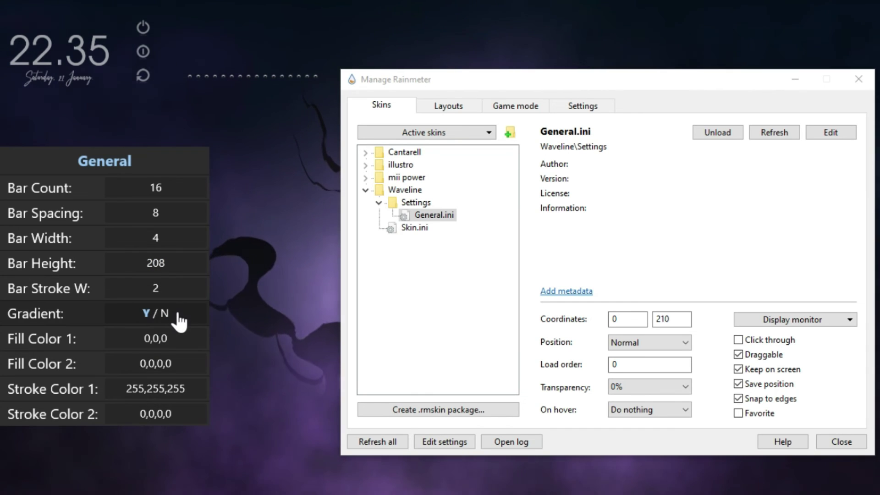
# Step: Unload General.ini and collapse Waveline's Settings folder
pyautogui.rightClick(408, 215)
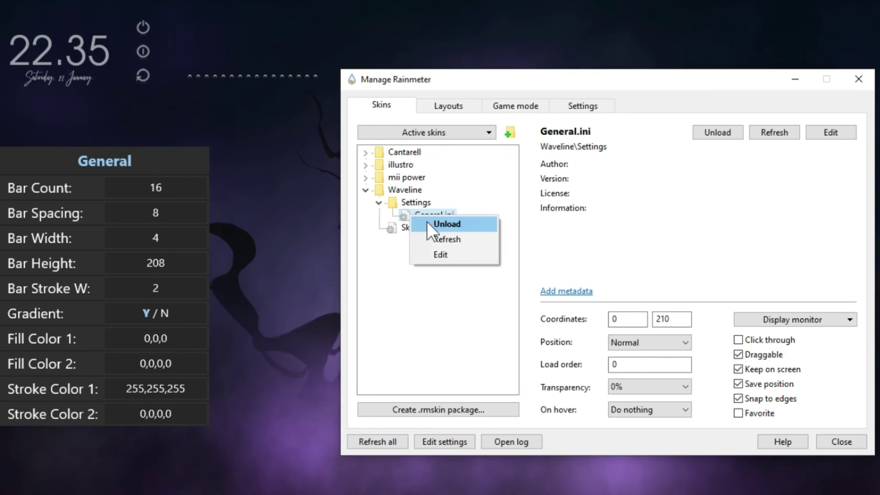
pyautogui.click(429, 223)
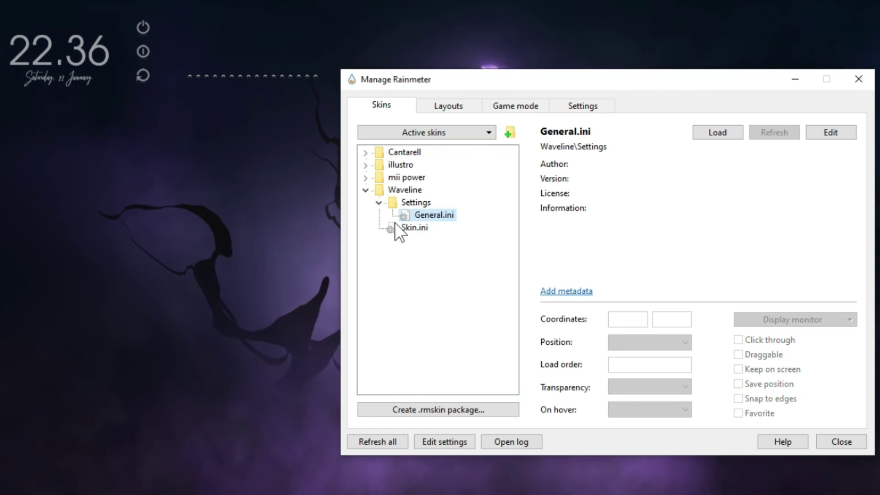
pyautogui.click(379, 204)
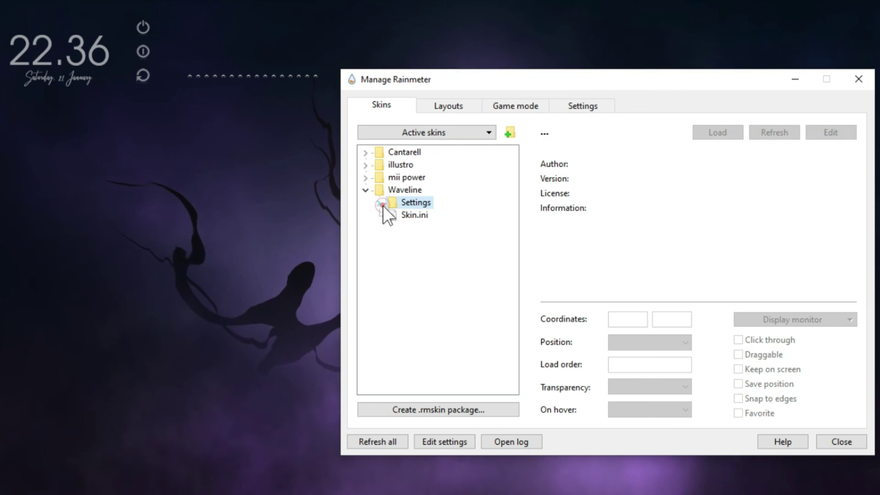
# Step: Set the coordinates of Waveline's Skin.ini to 591 and 542
pyautogui.click(395, 215)
pyautogui.doubleClick(632, 319)
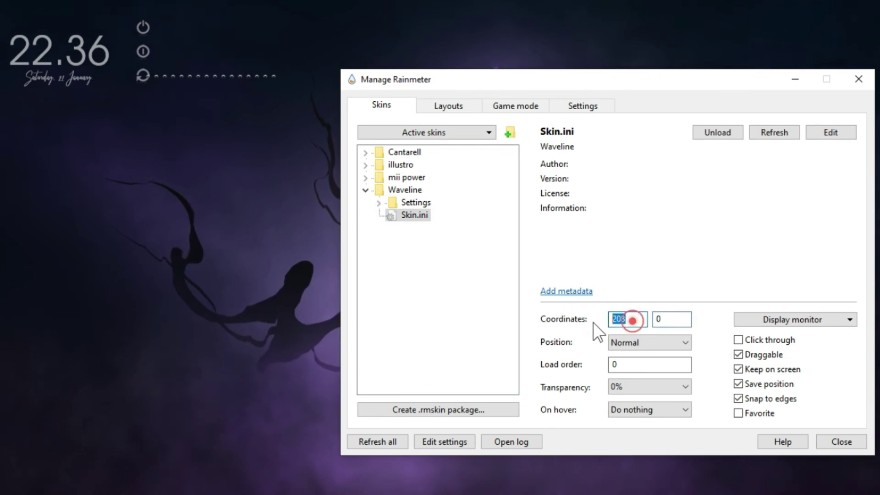
pyautogui.write('591')
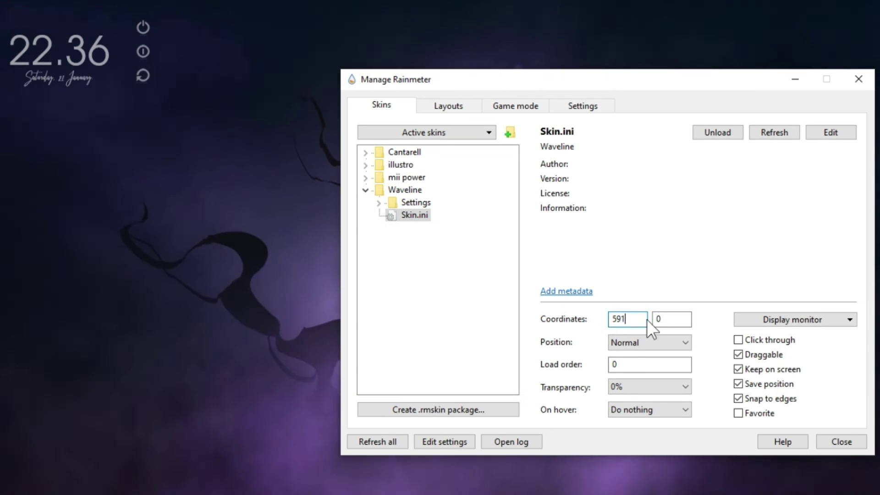
pyautogui.doubleClick(659, 319)
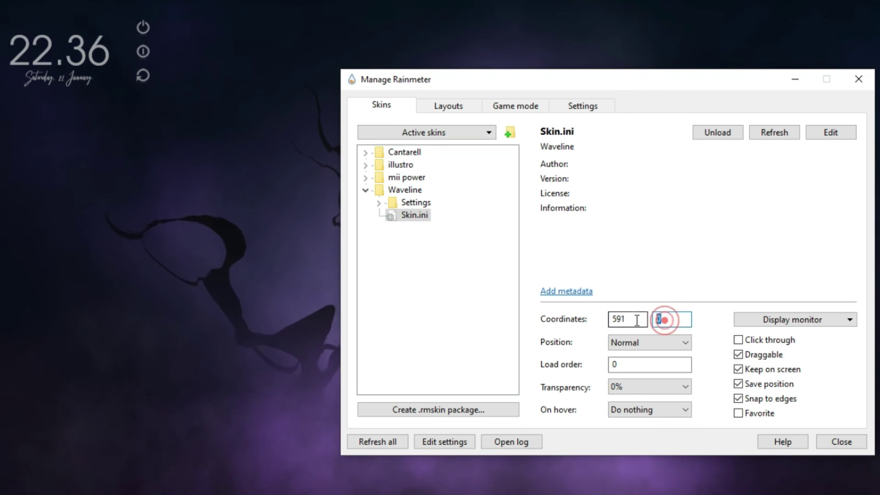
pyautogui.write('542')
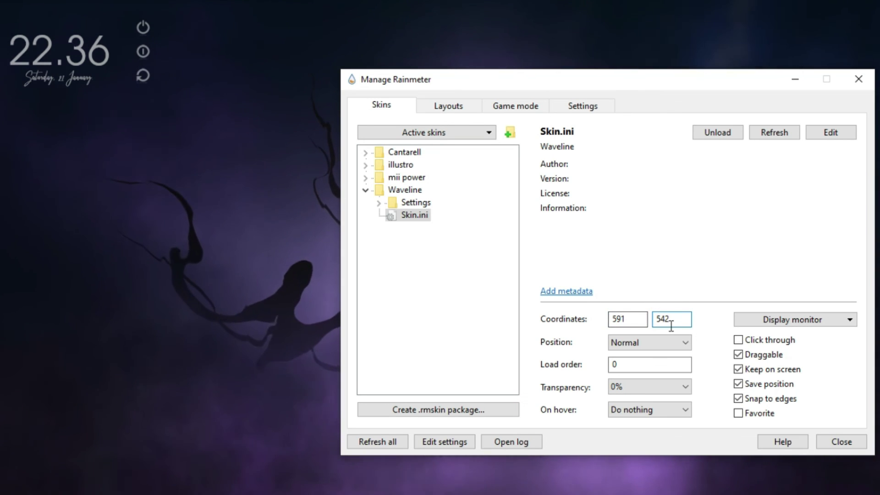
# Step: Set the Waveline skin's position to On desktop and transparency to 60%, turn on Click through, and close Manage Rainmeter
pyautogui.click(669, 346)
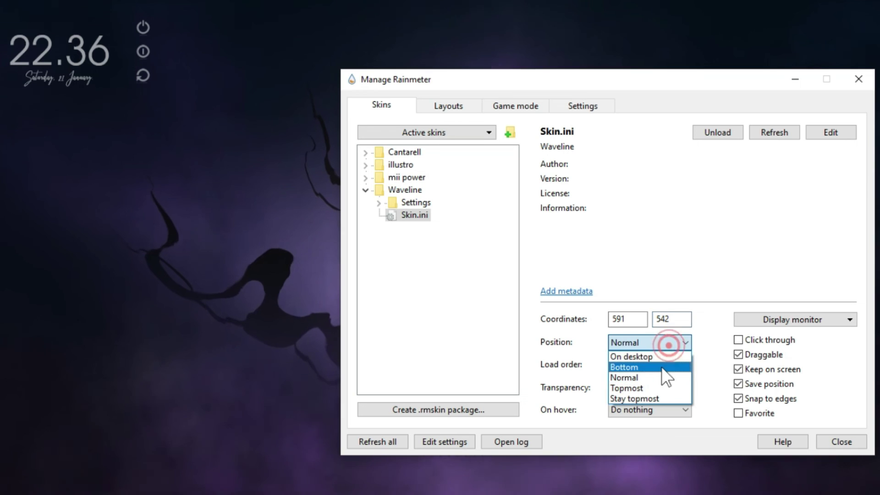
pyautogui.click(663, 360)
pyautogui.click(663, 387)
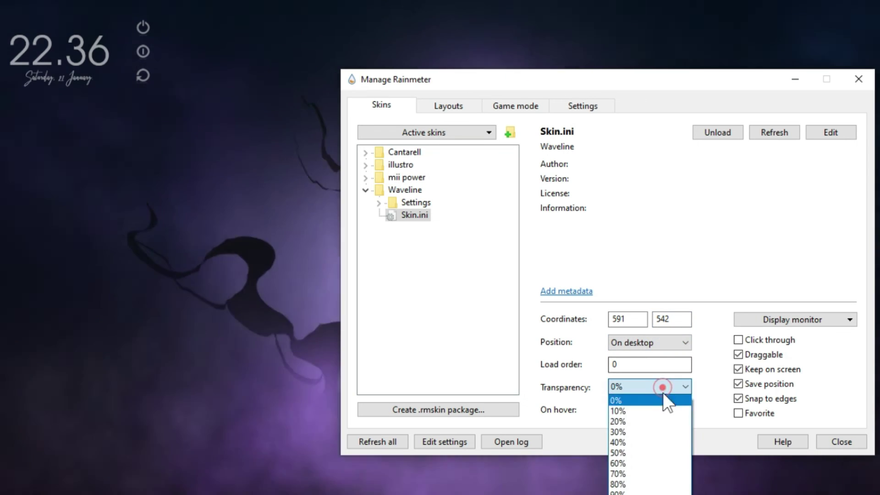
pyautogui.click(649, 463)
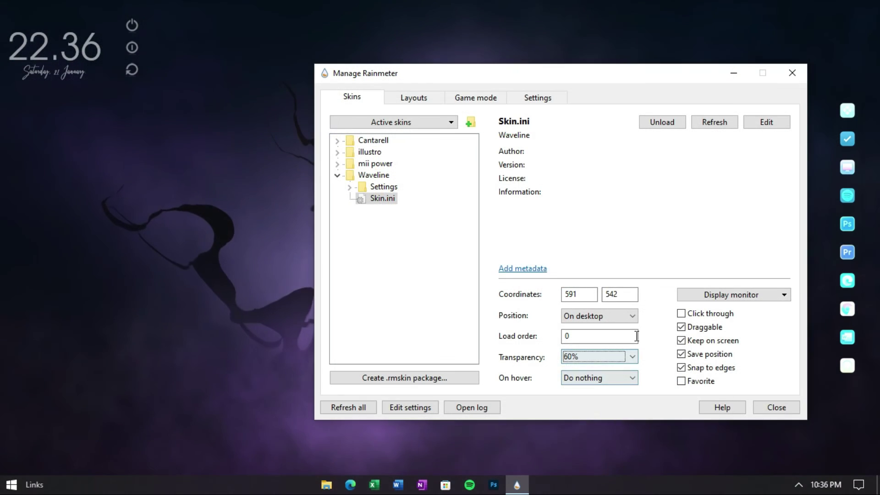
pyautogui.click(681, 315)
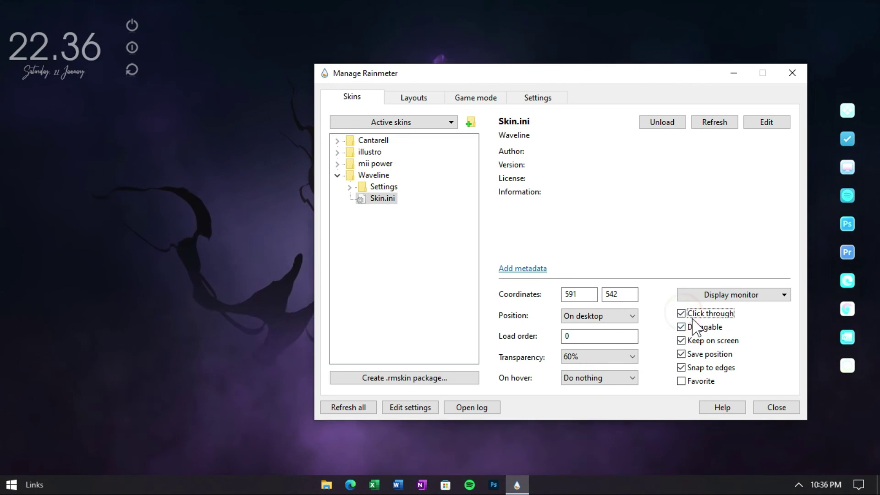
pyautogui.click(765, 407)
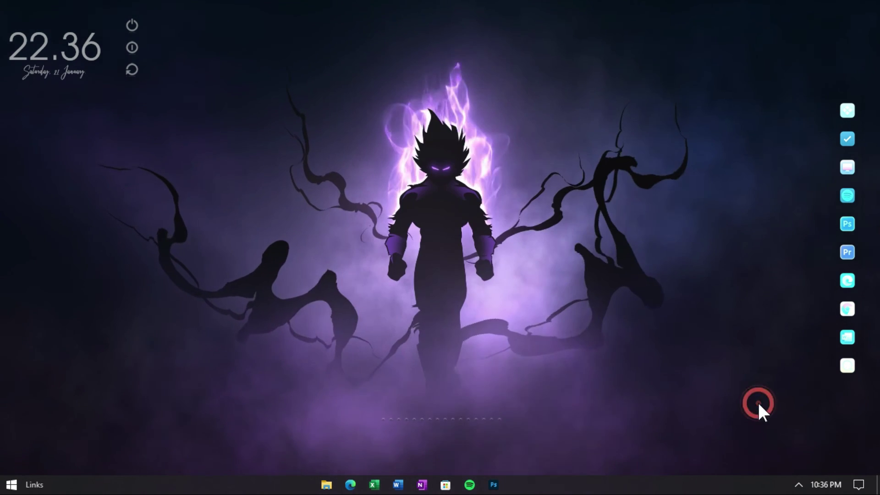
pyautogui.click(664, 392)
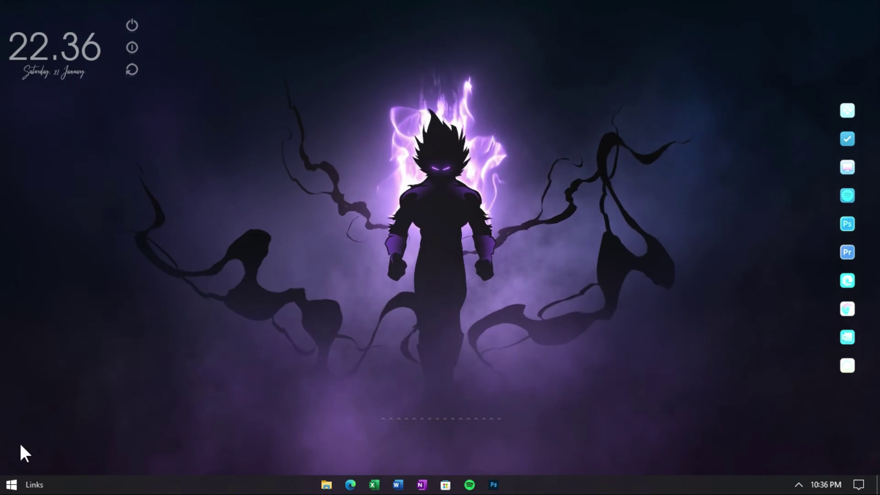
# Step: Search the Start menu for "spot" and launch Spotify
pyautogui.click(6, 485)
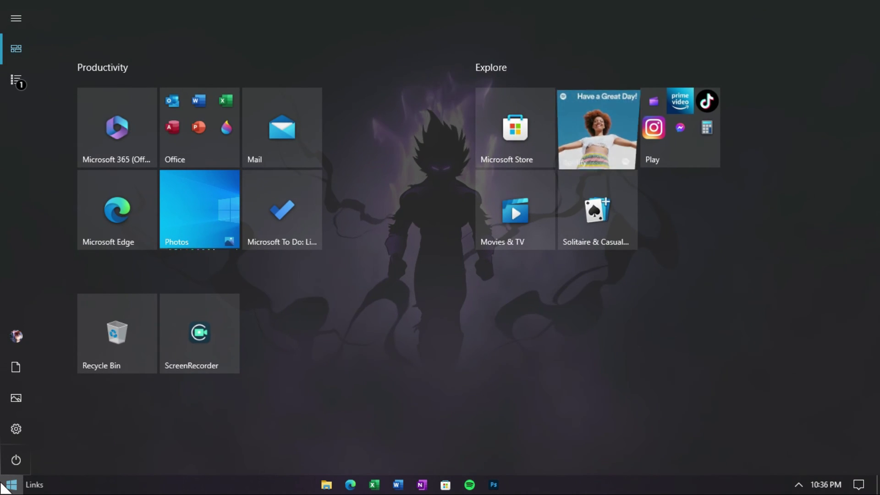
pyautogui.write('s')
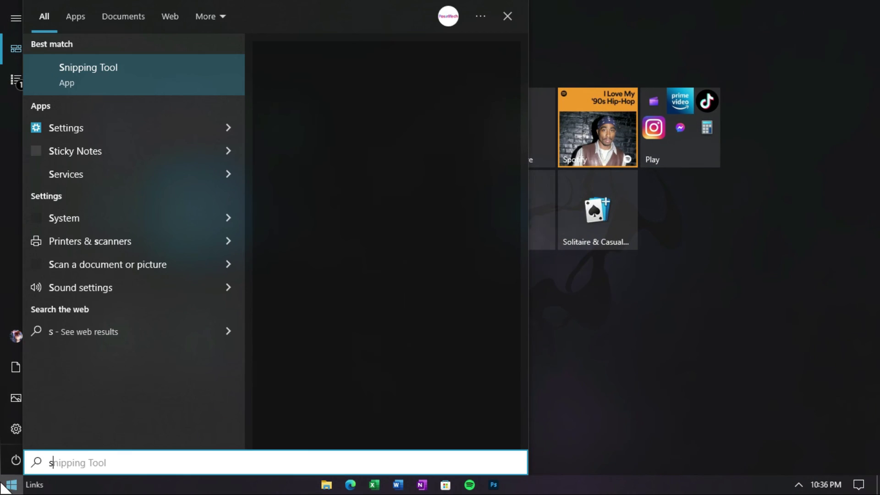
pyautogui.write('pot')
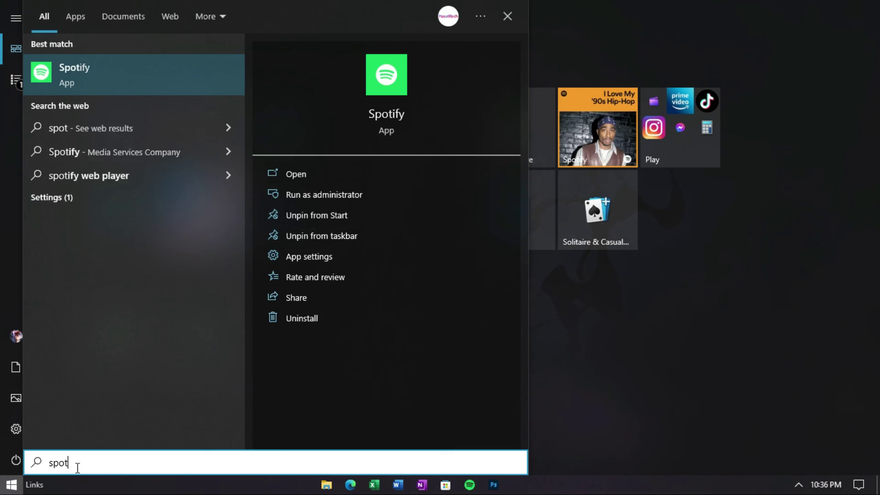
pyautogui.click(146, 81)
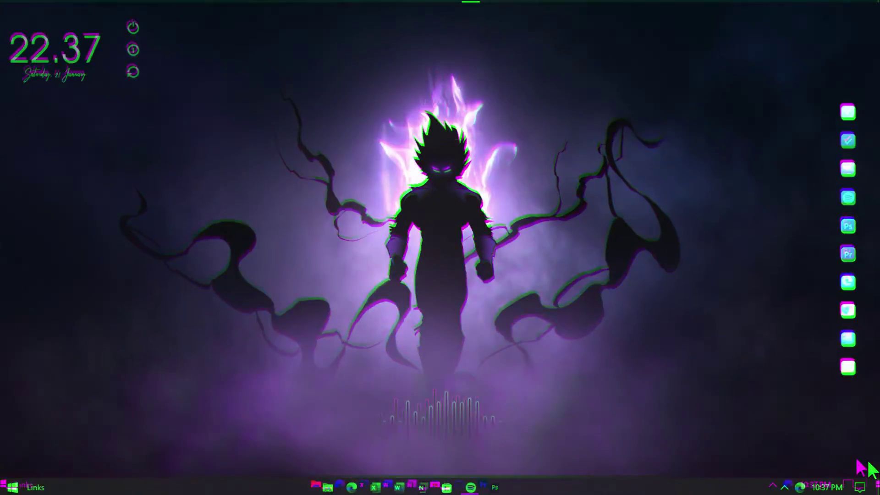